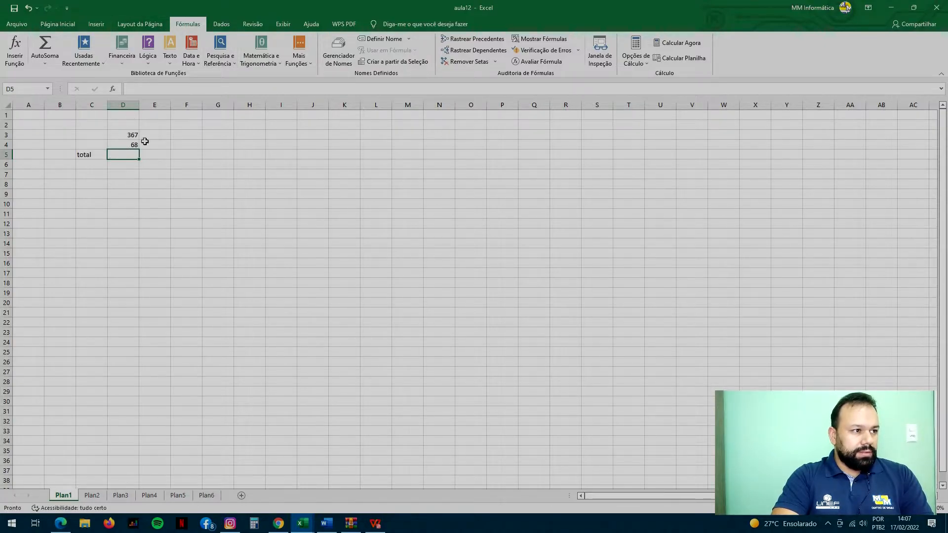
Insert the SOMA function in the total cell D5 with D3 as Núm1 and D4 as Núm2
{"action": "left_click", "coordinate": [278, 64]}
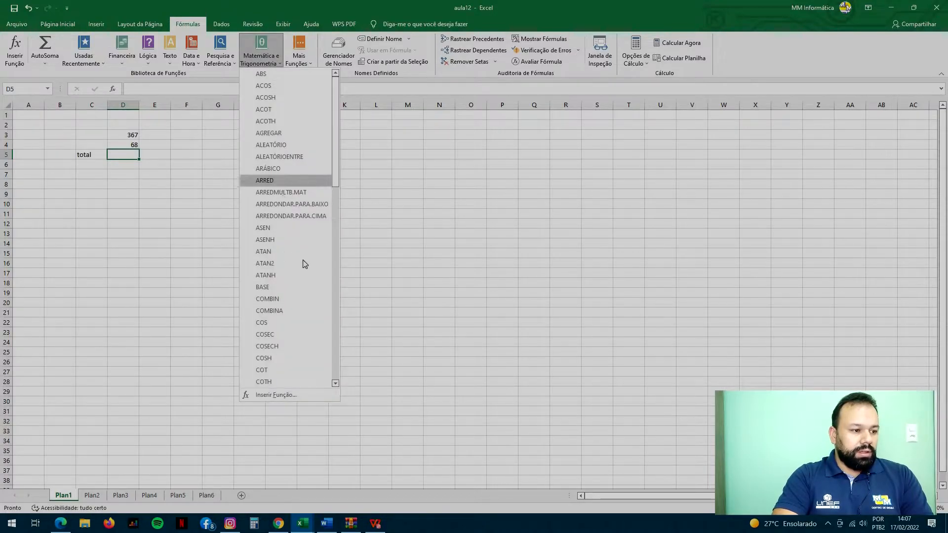
{"action": "scroll", "coordinate": [302, 262], "scroll_direction": "down", "scroll_amount": 5}
{"action": "scroll", "coordinate": [302, 264], "scroll_direction": "down", "scroll_amount": 10}
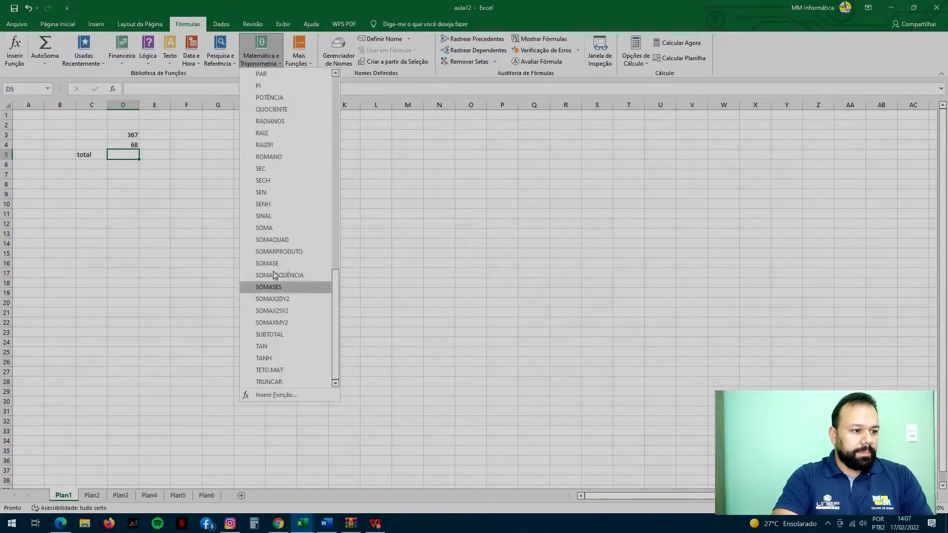
{"action": "left_click", "coordinate": [273, 229]}
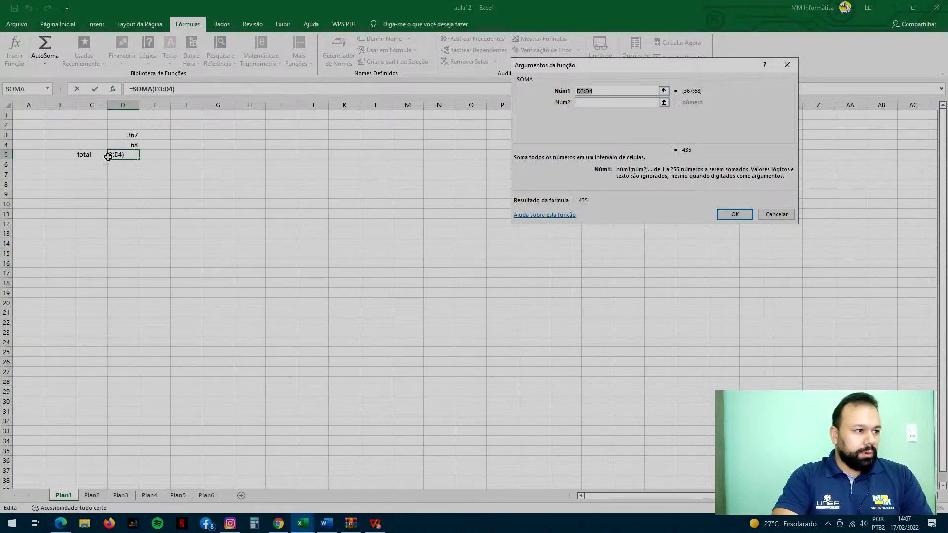
{"action": "left_click", "coordinate": [124, 135]}
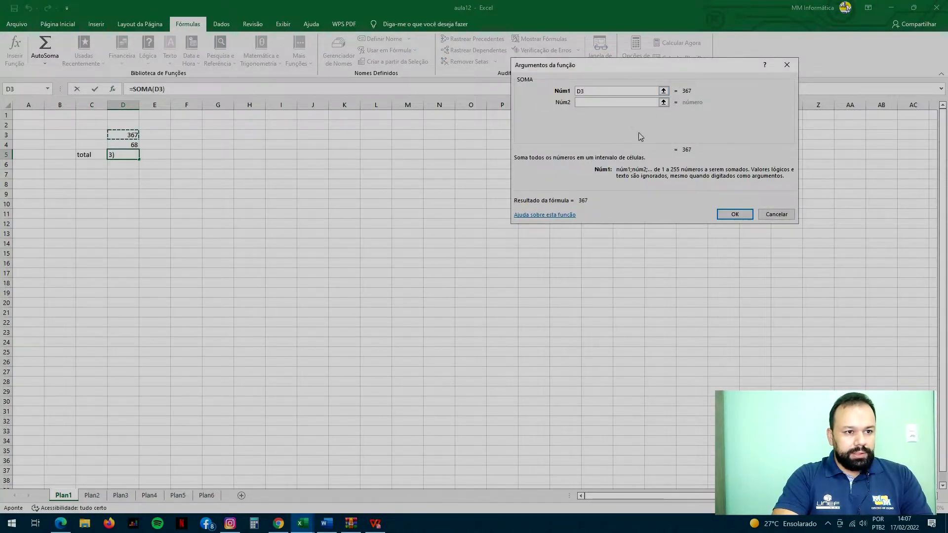
{"action": "left_click", "coordinate": [591, 101]}
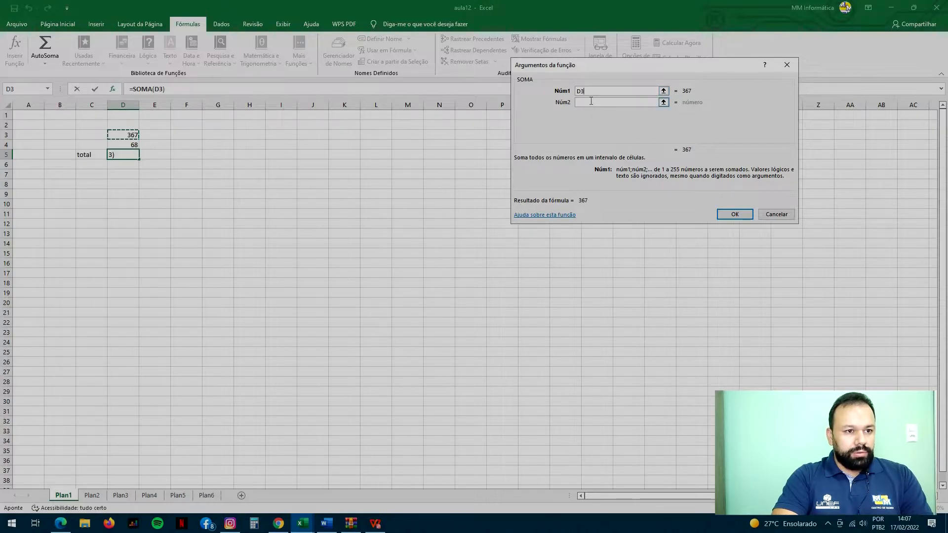
{"action": "left_click", "coordinate": [591, 102]}
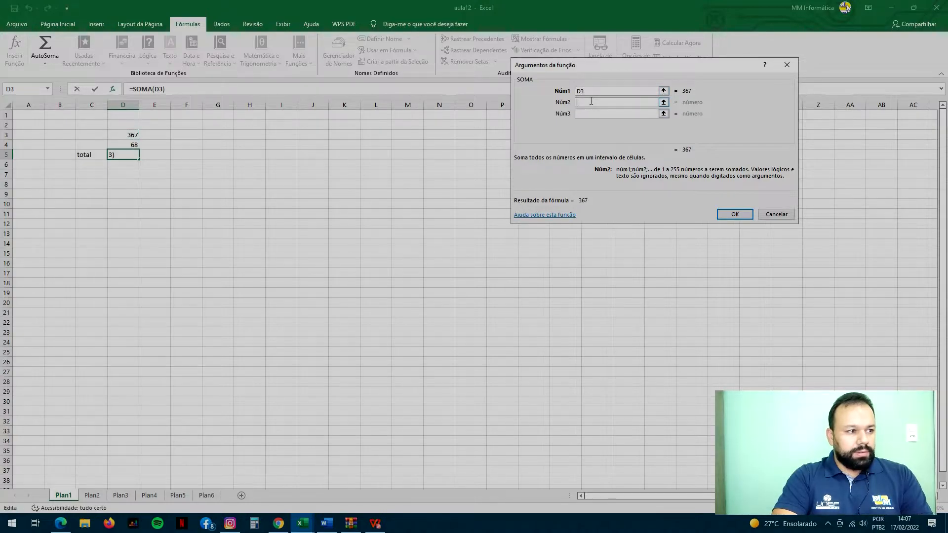
{"action": "left_click", "coordinate": [129, 144]}
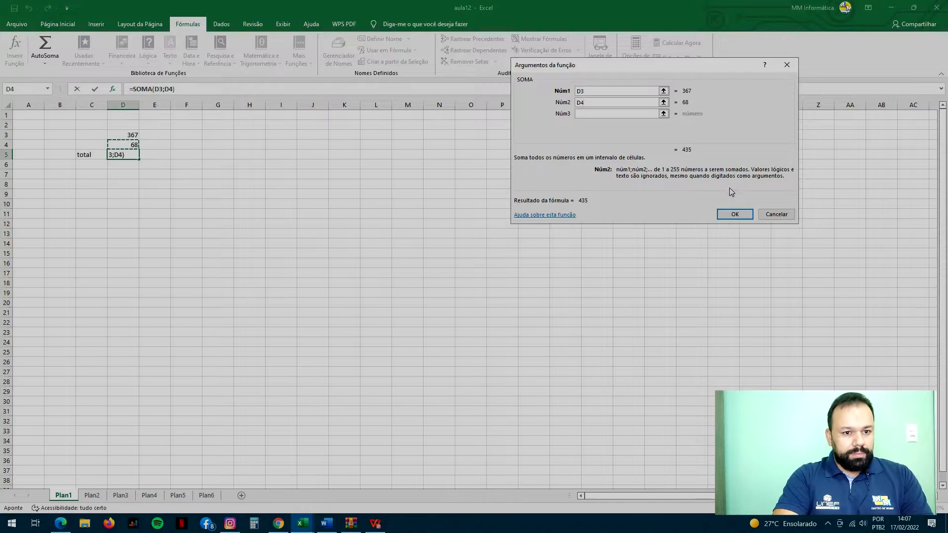
{"action": "left_click", "coordinate": [733, 214]}
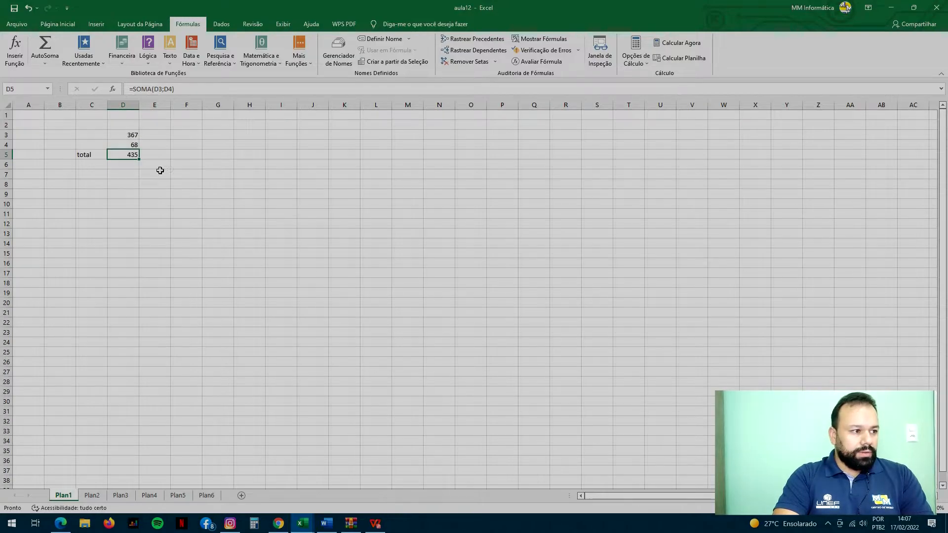
On sheet Plan2, calculate the Água bill's days overdue in G5 with the formula =DIAS(F5;E5)
{"action": "left_click", "coordinate": [92, 495]}
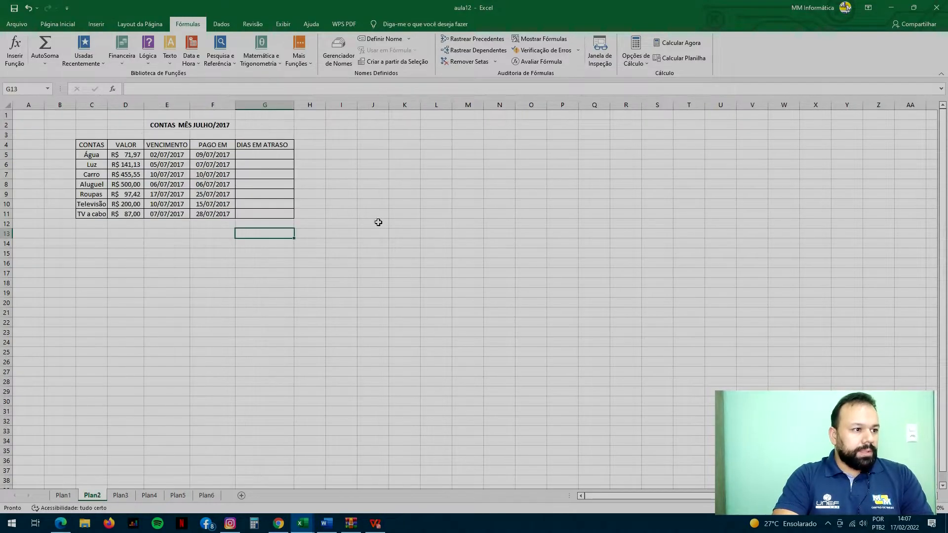
{"action": "left_click", "coordinate": [269, 155]}
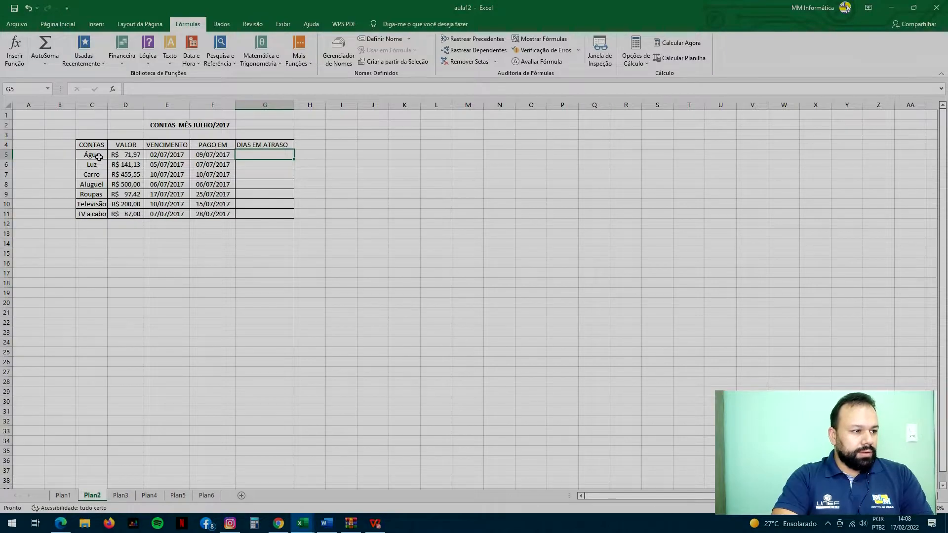
{"action": "left_click", "coordinate": [178, 155]}
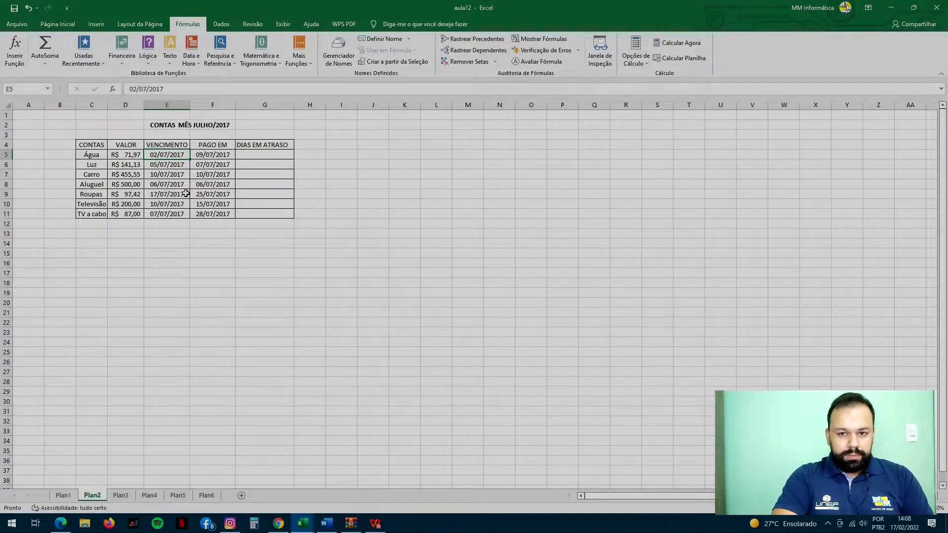
{"action": "left_click", "coordinate": [225, 155]}
{"action": "left_click", "coordinate": [249, 155]}
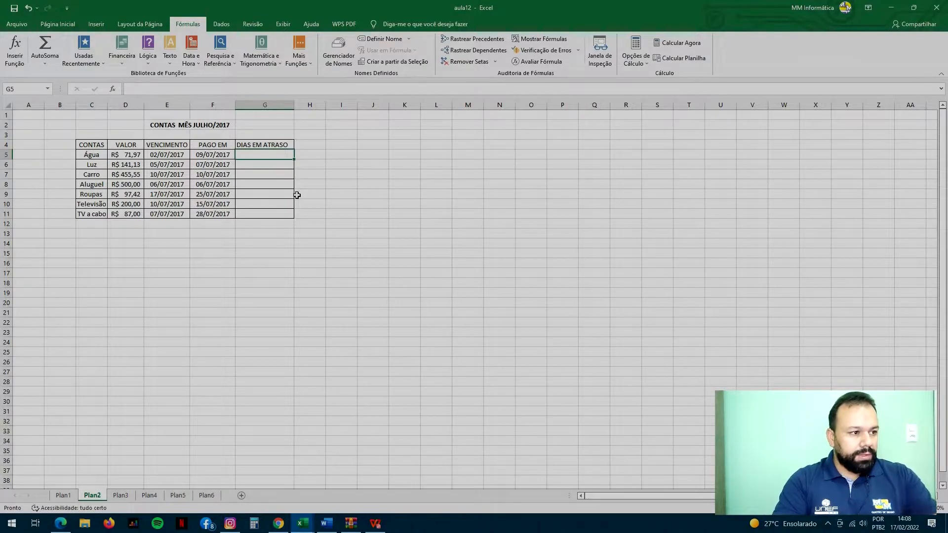
{"action": "type", "text": "=dias"}
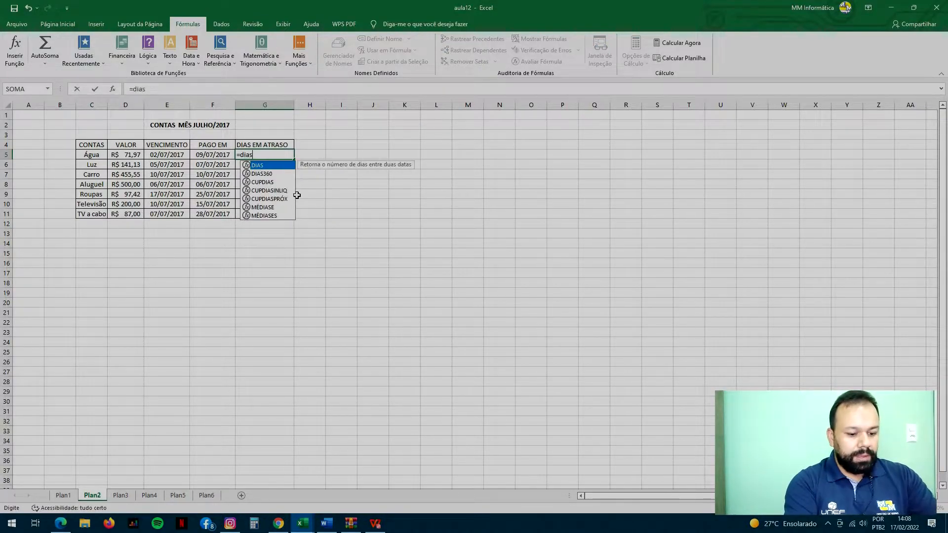
{"action": "type", "text": "("}
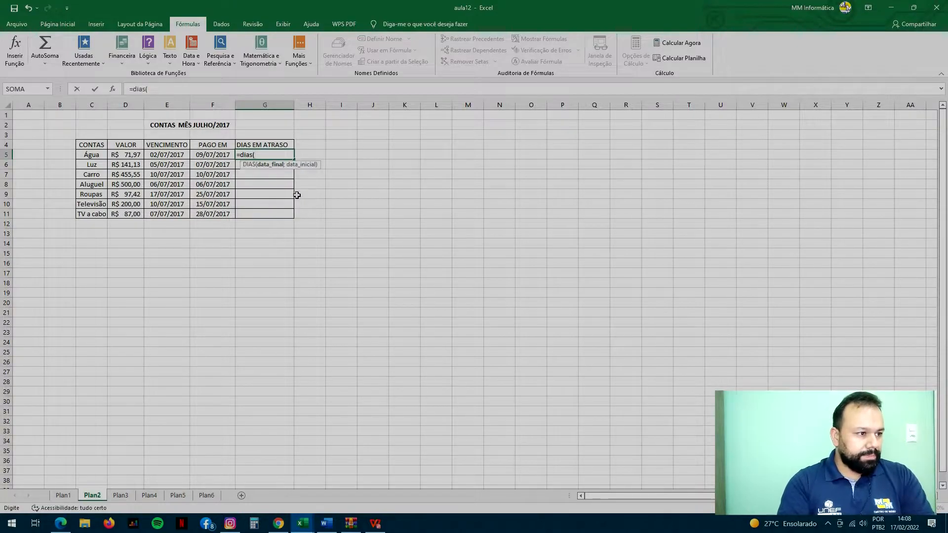
{"action": "left_click", "coordinate": [217, 155]}
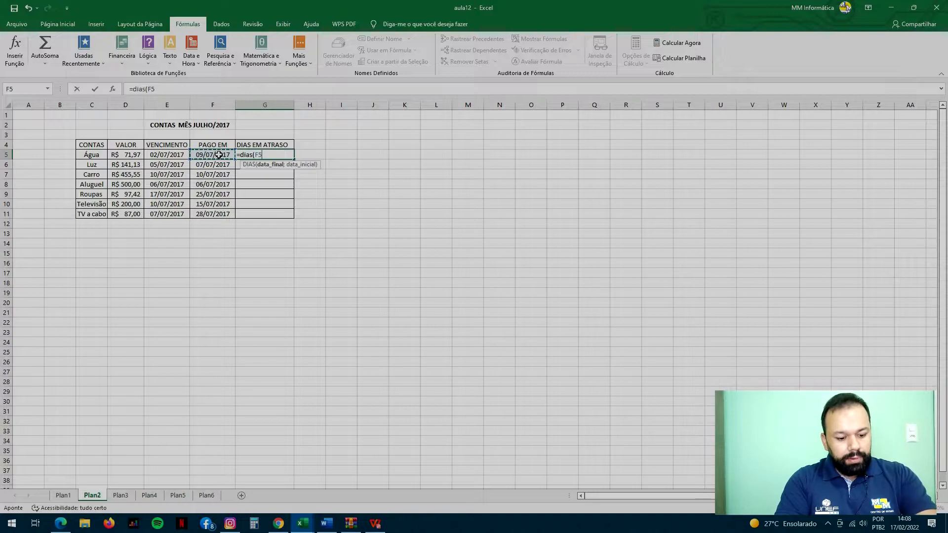
{"action": "type", "text": ";"}
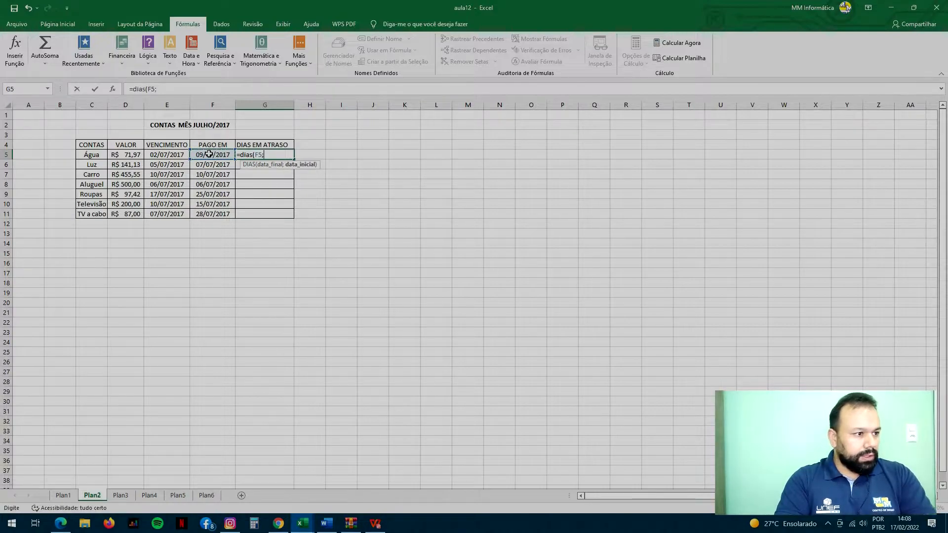
{"action": "left_click", "coordinate": [174, 155]}
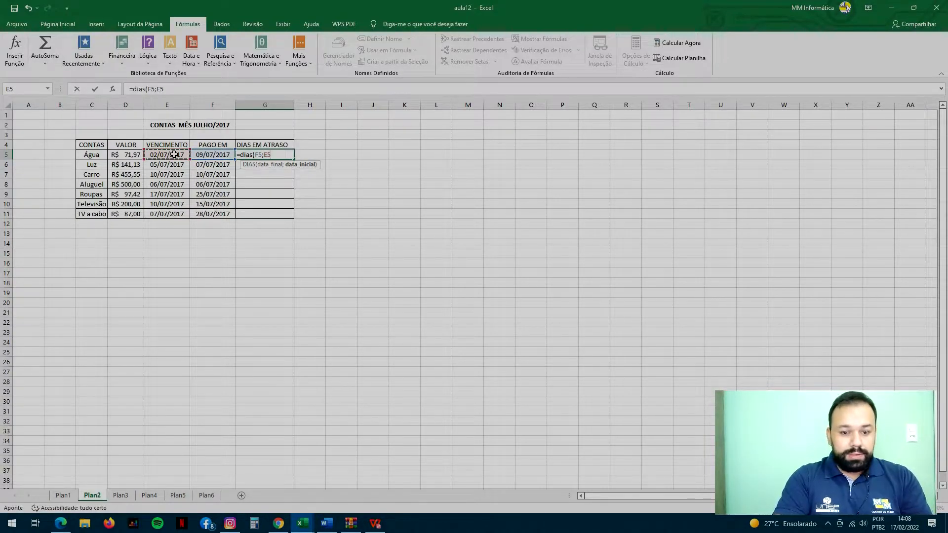
{"action": "type", "text": ")"}
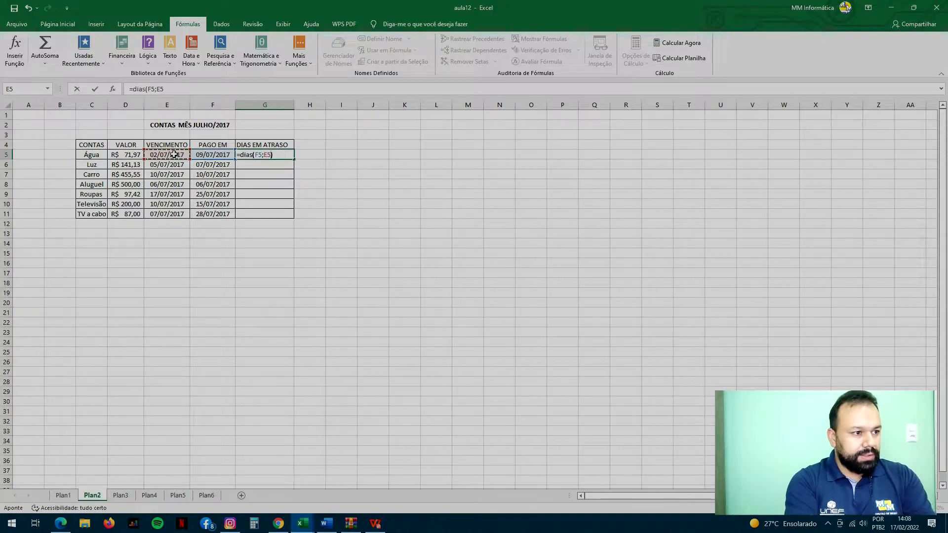
{"action": "key", "text": "Return"}
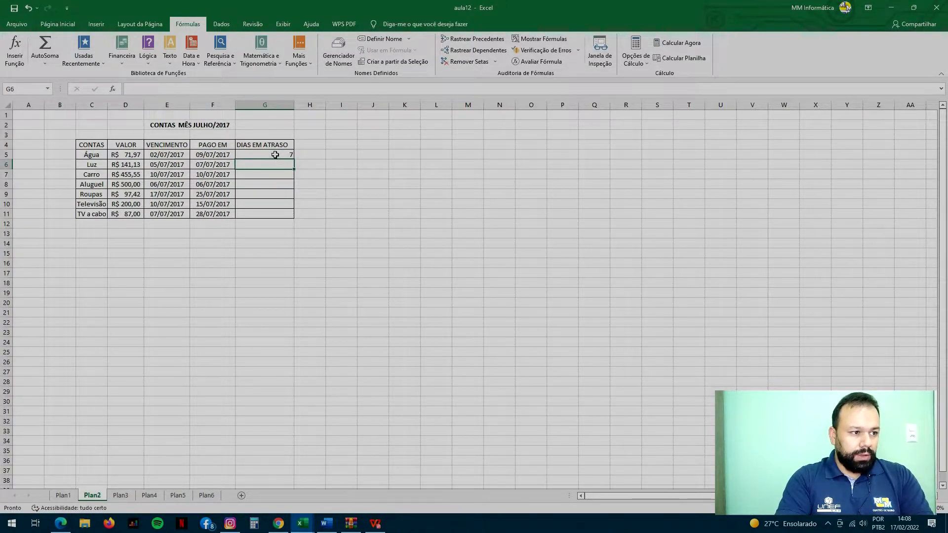
Calculate the Luz bill's days overdue in G6 with the formula =DIAS(F6;E6)
{"action": "type", "text": "=dias"}
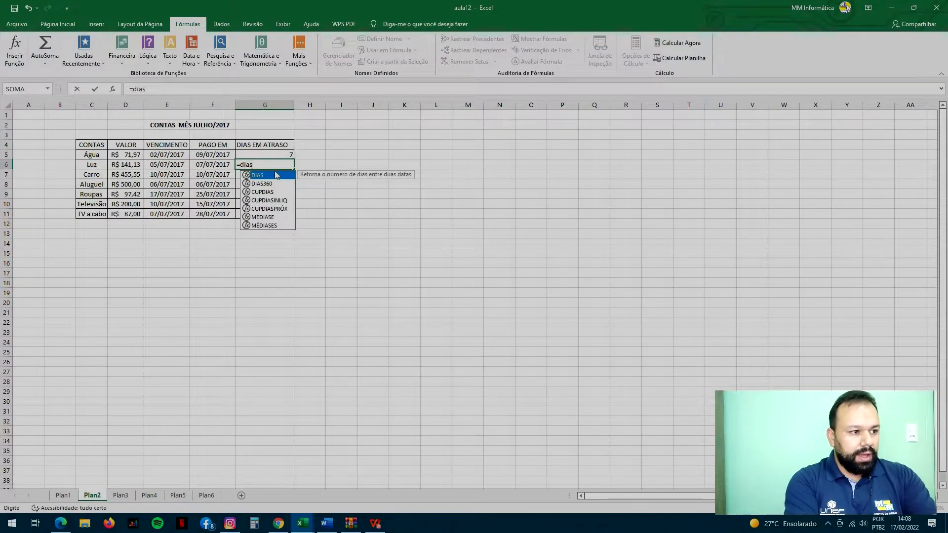
{"action": "type", "text": "("}
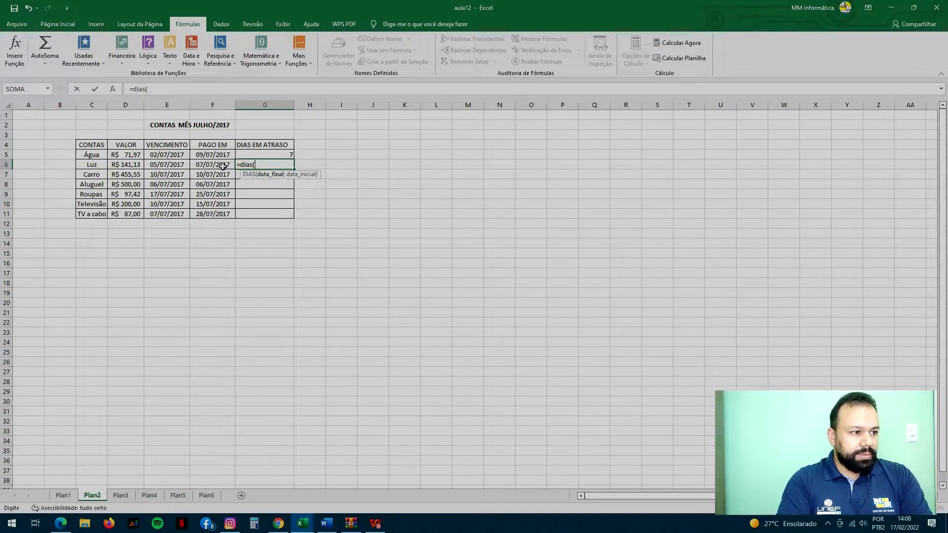
{"action": "left_click", "coordinate": [223, 166]}
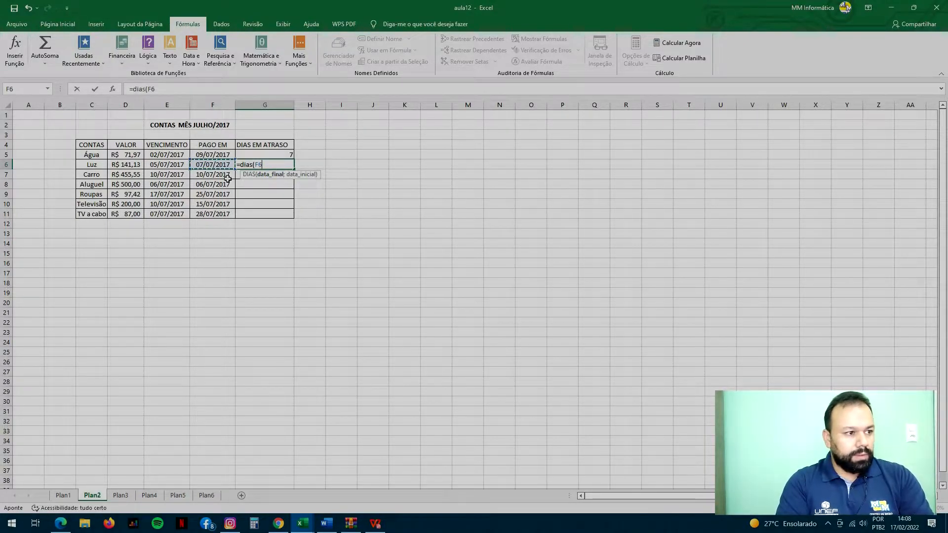
{"action": "type", "text": ";"}
{"action": "left_click", "coordinate": [167, 164]}
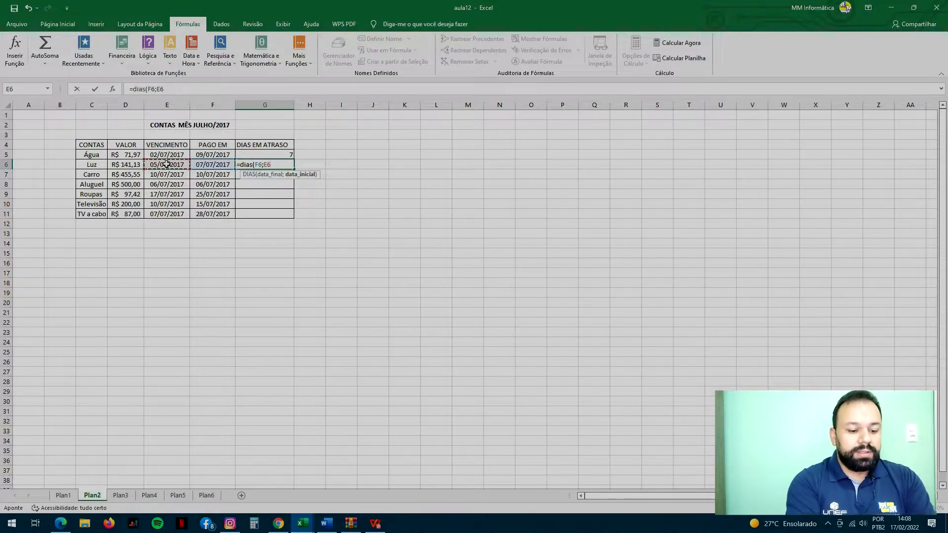
{"action": "type", "text": ")"}
{"action": "key", "text": "Return"}
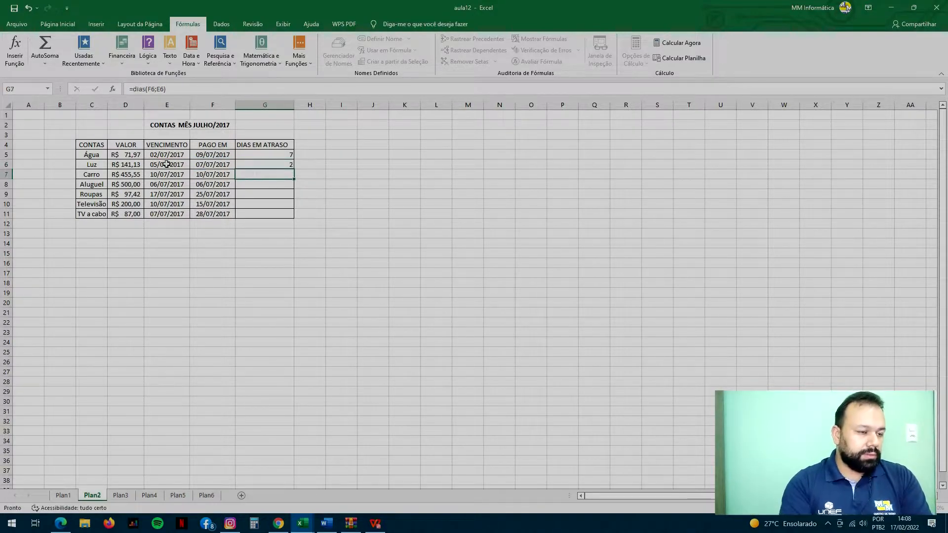
Fill the DIAS formula from G6 down to G11 and check the copied formulas in the column
{"action": "left_click", "coordinate": [278, 164]}
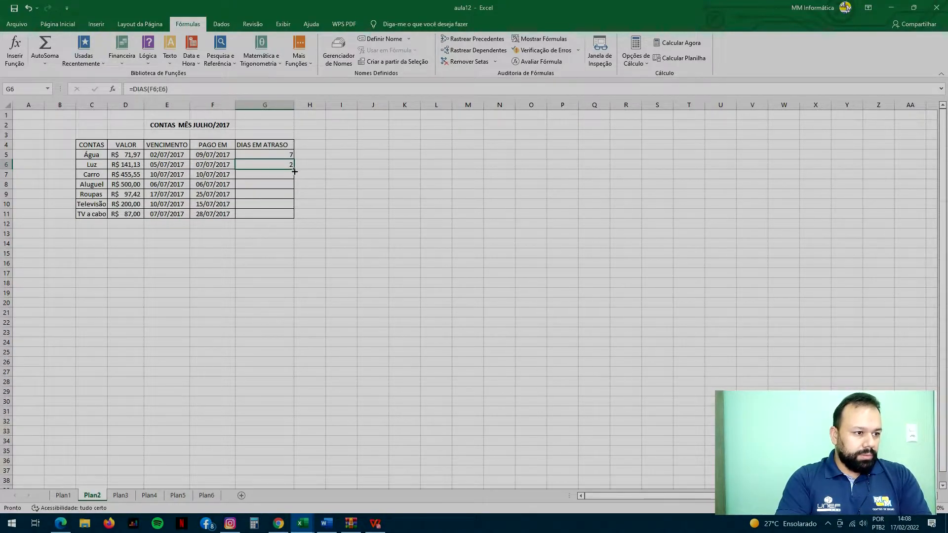
{"action": "left_click_drag", "start_coordinate": [295, 171], "coordinate": [295, 219]}
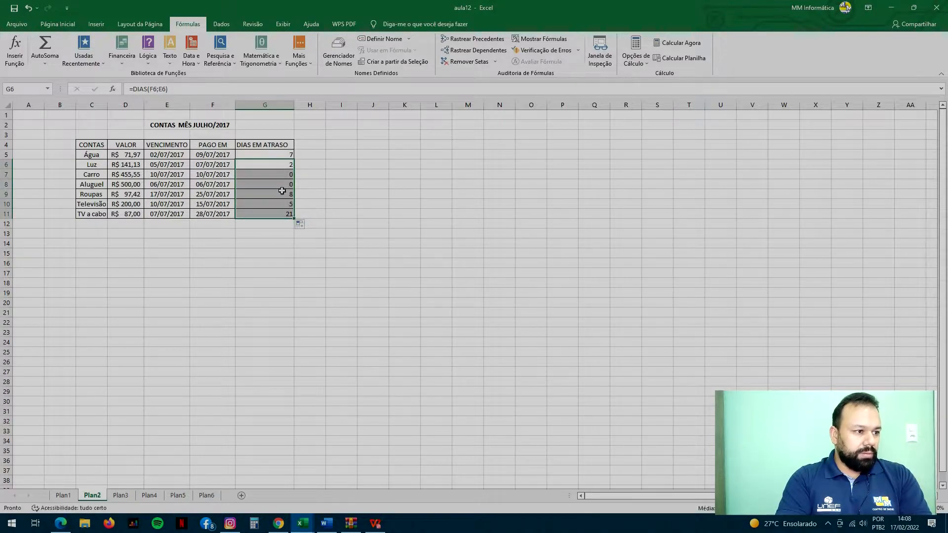
{"action": "left_click", "coordinate": [266, 213]}
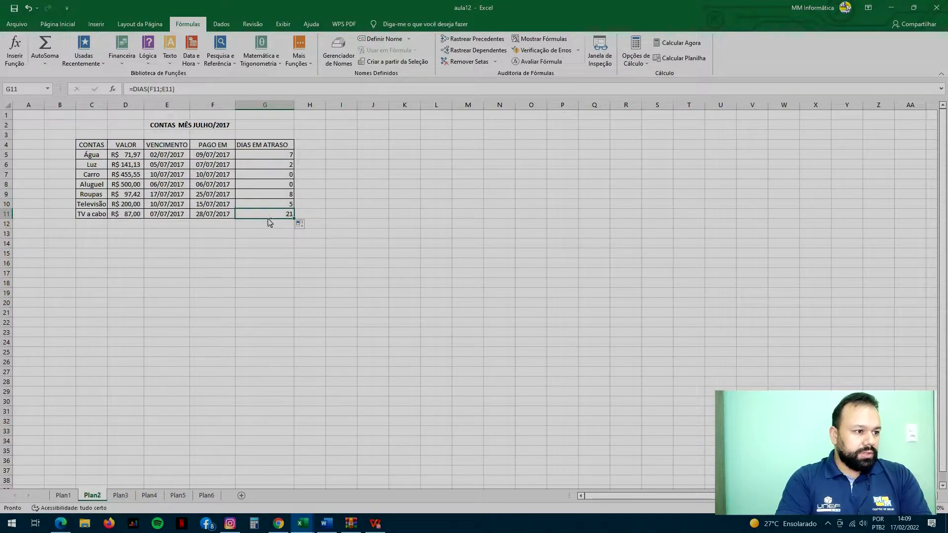
{"action": "left_click", "coordinate": [271, 174]}
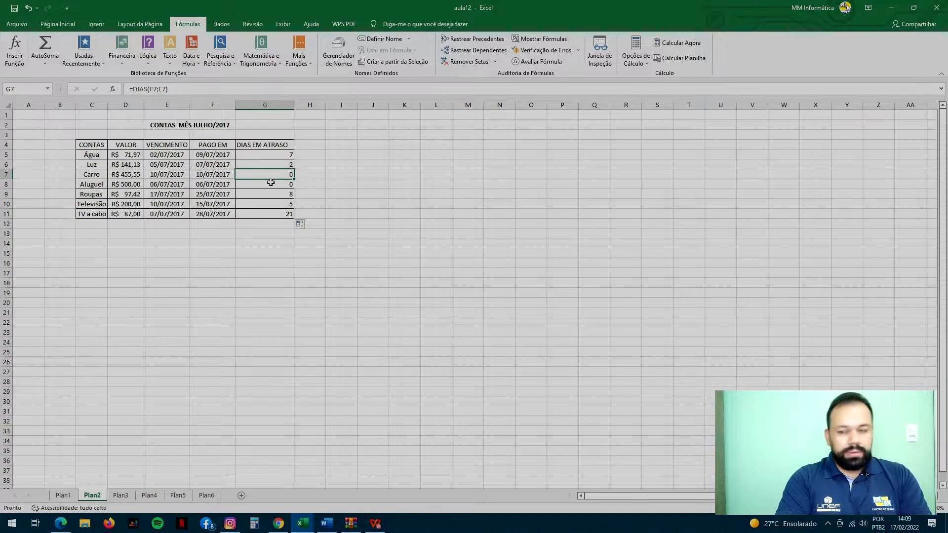
{"action": "left_click", "coordinate": [271, 185]}
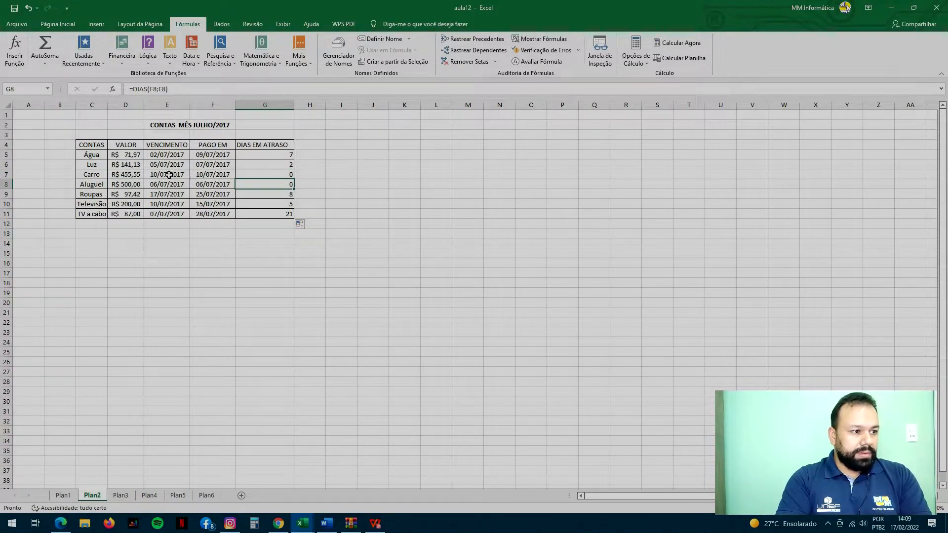
{"action": "left_click", "coordinate": [346, 213]}
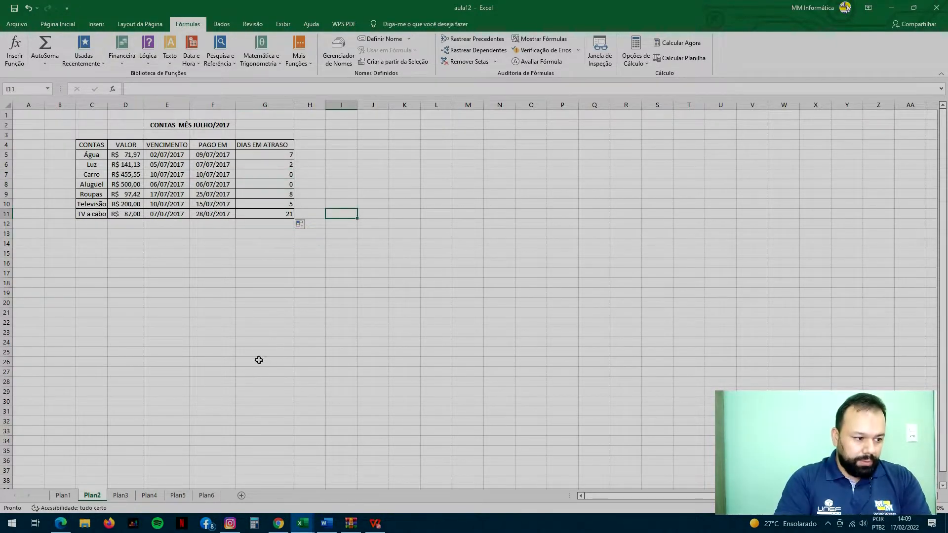
On sheet Plan3, calculate the interval between the initial and final dates in C5 with the formula =DIAS(C4;C3)
{"action": "left_click", "coordinate": [124, 496]}
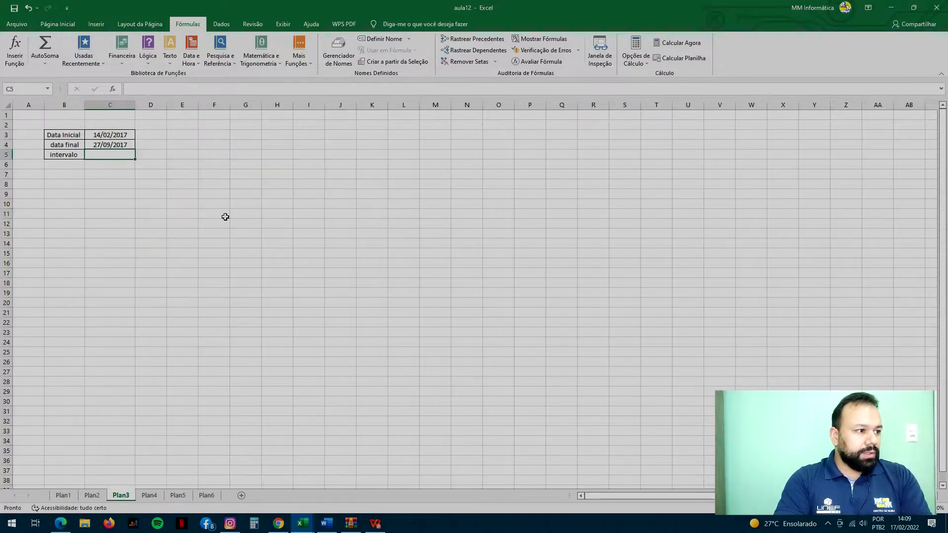
{"action": "left_click", "coordinate": [217, 192]}
{"action": "left_click", "coordinate": [122, 155]}
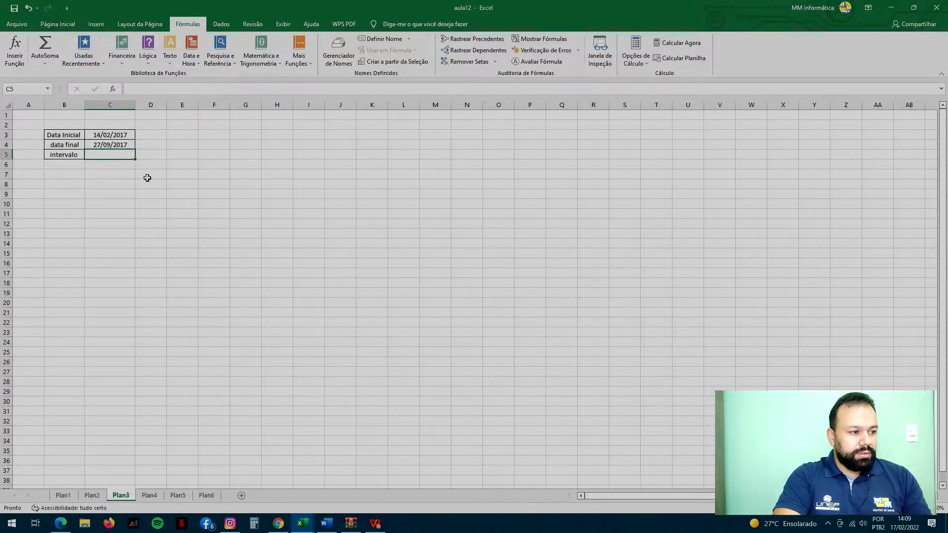
{"action": "type", "text": "="}
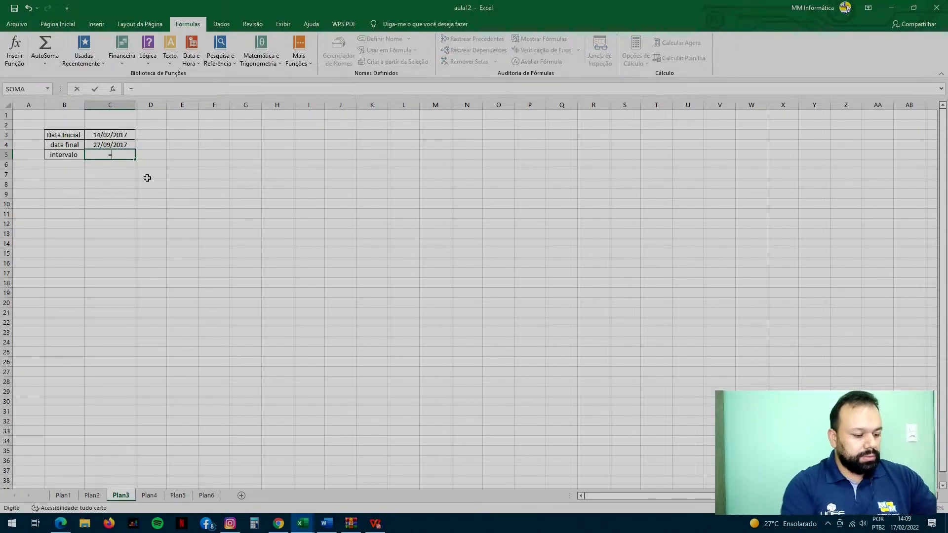
{"action": "type", "text": "dias"}
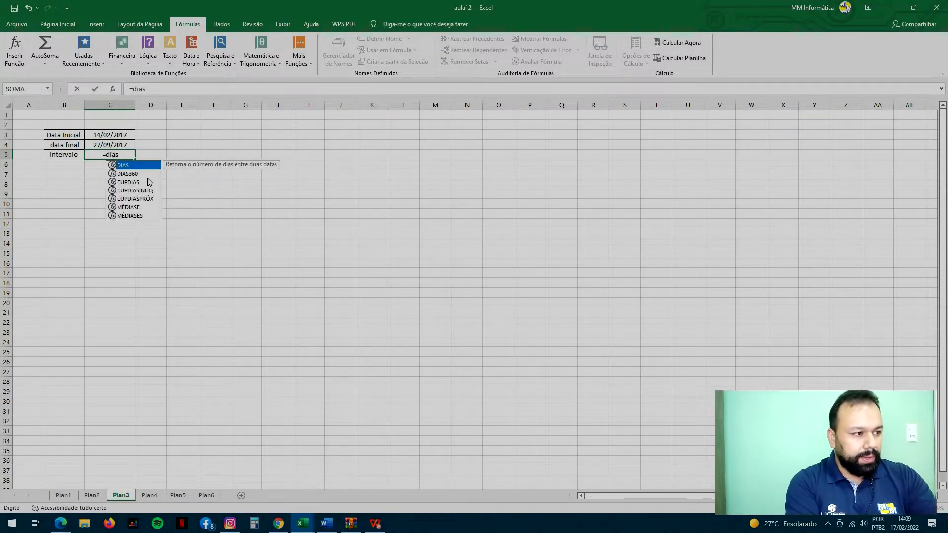
{"action": "type", "text": "("}
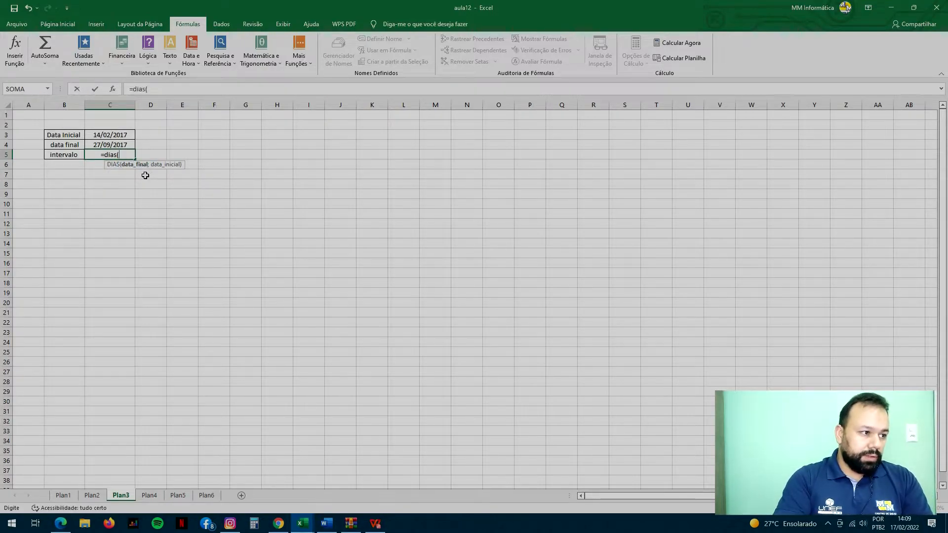
{"action": "left_click", "coordinate": [125, 143]}
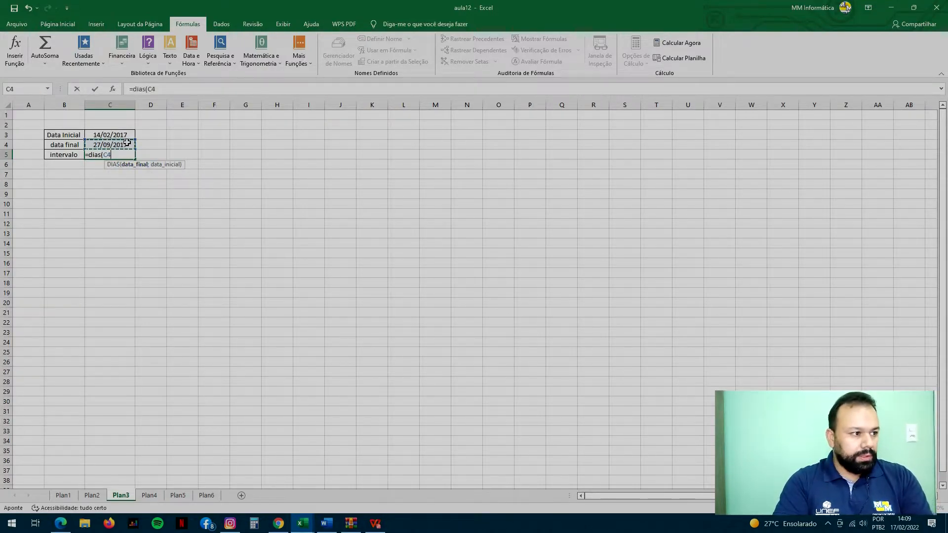
{"action": "type", "text": ";"}
{"action": "left_click", "coordinate": [119, 132]}
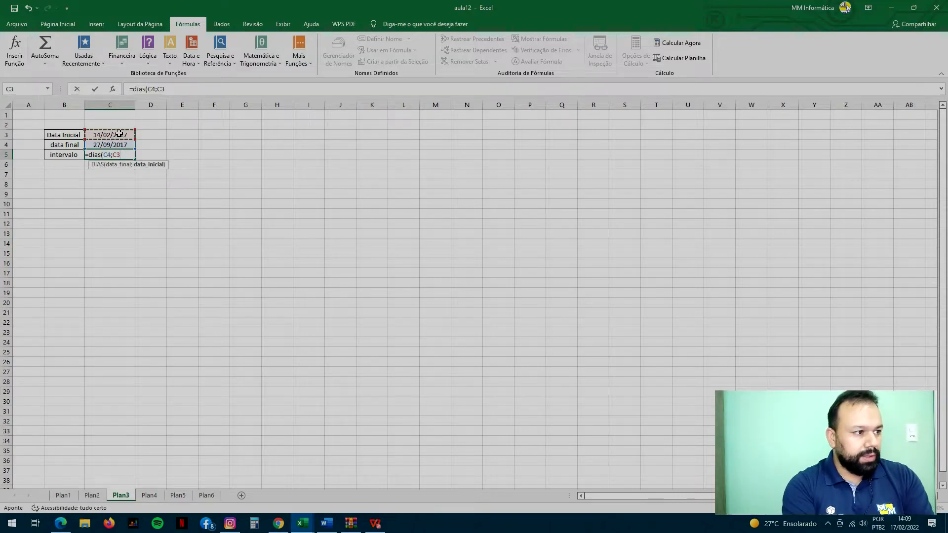
{"action": "key", "text": "Return"}
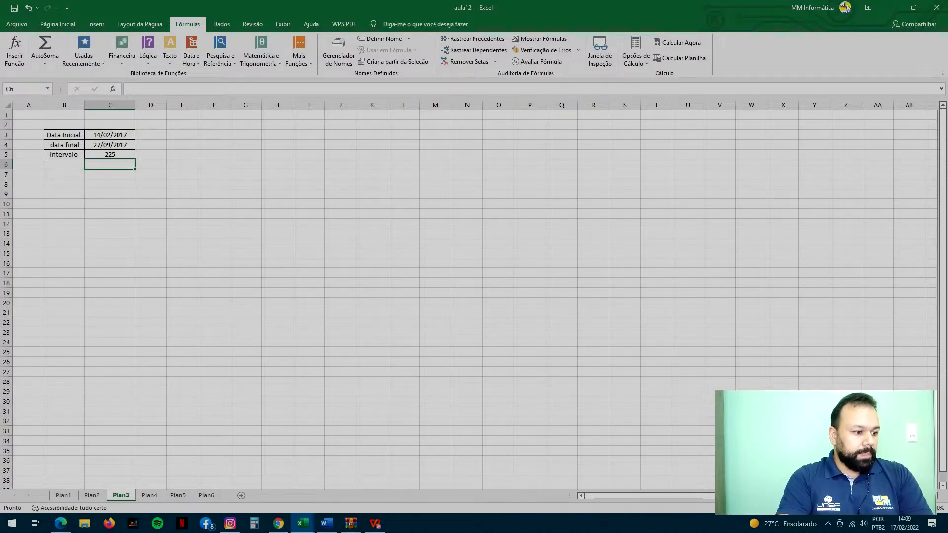
On sheet Plan4, enter the current date in C5 with the formula =HOJE()
{"action": "left_click", "coordinate": [148, 495]}
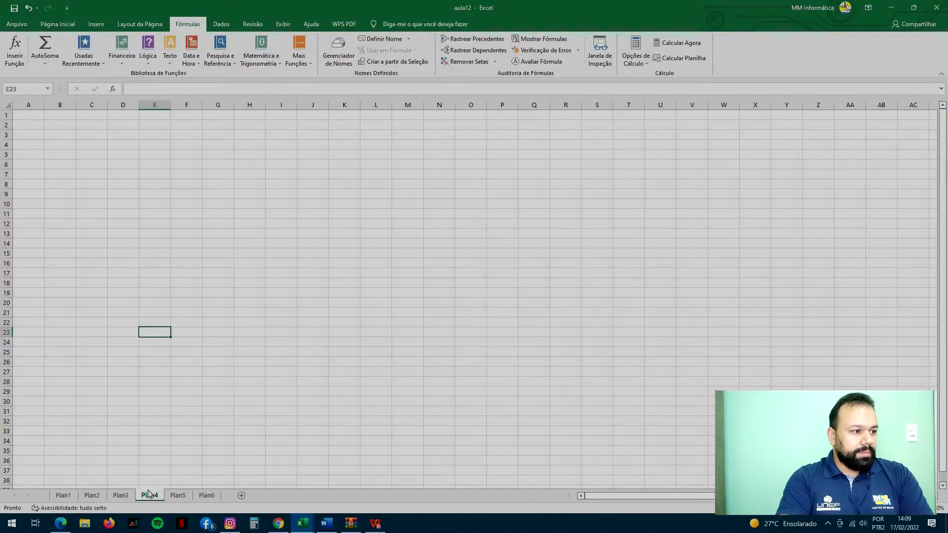
{"action": "left_click", "coordinate": [86, 157]}
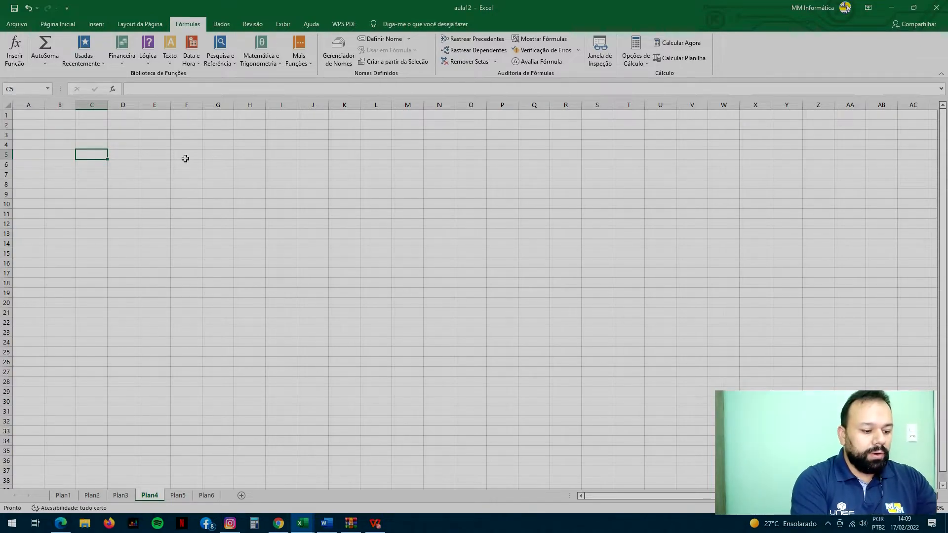
{"action": "type", "text": "=ho"}
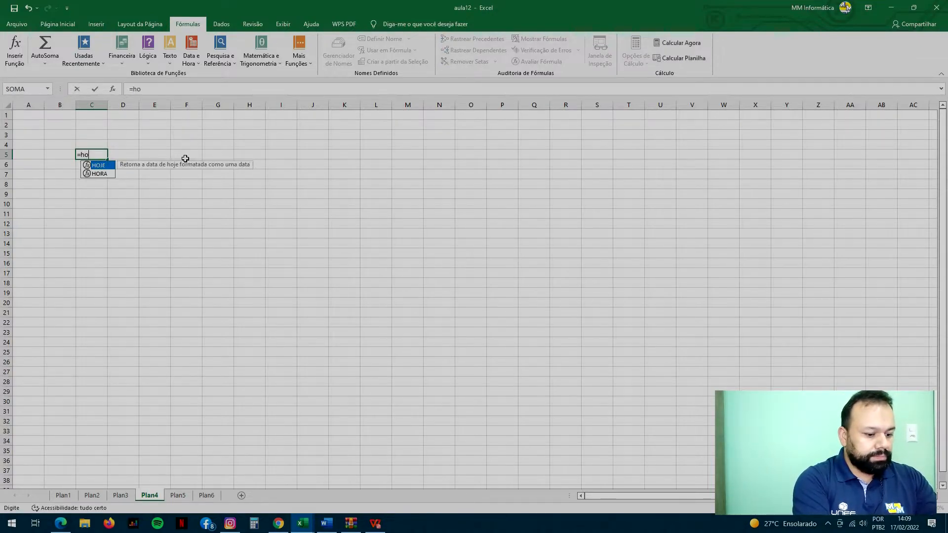
{"action": "type", "text": "je"}
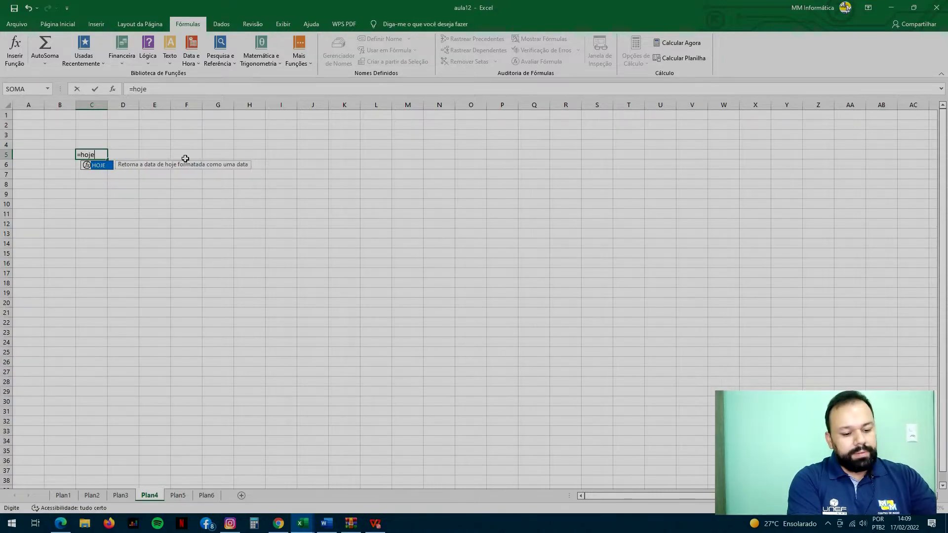
{"action": "type", "text": "()"}
{"action": "key", "text": "Return"}
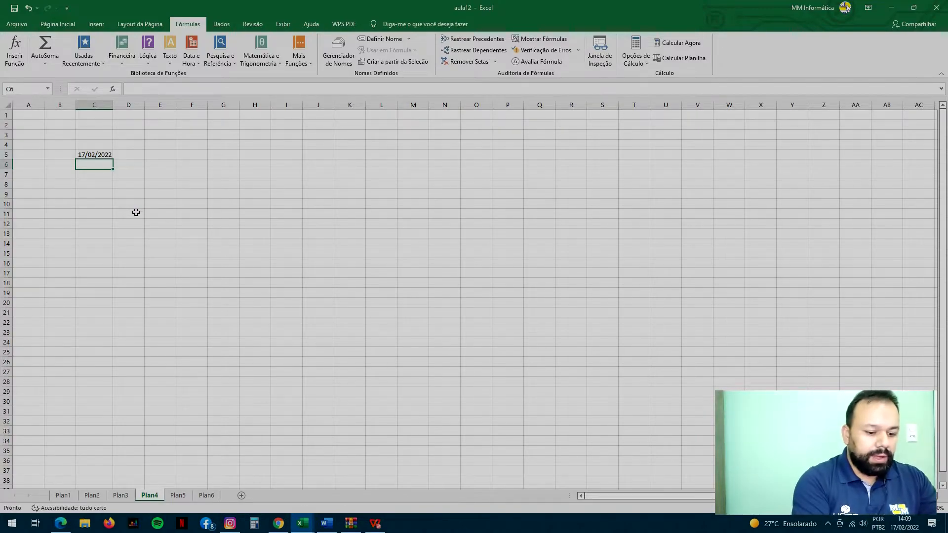
Enter the current date and time in C6 with =AGORA() and compare it with the HOJE formula in C5
{"action": "type", "text": "=ago"}
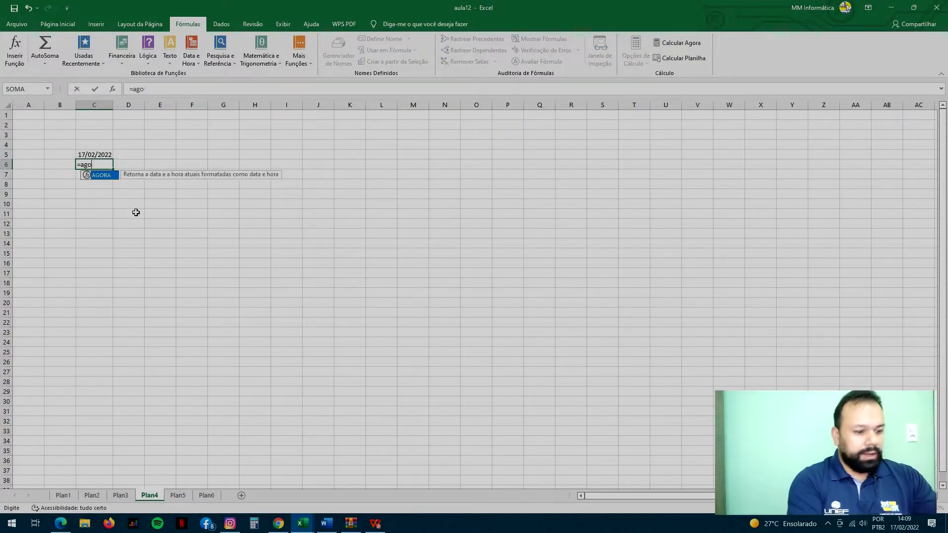
{"action": "type", "text": "ra()"}
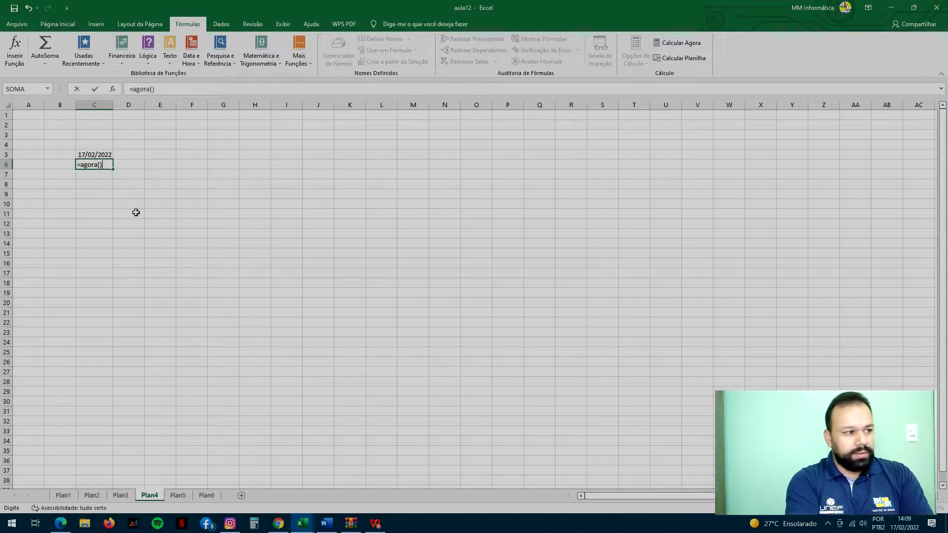
{"action": "key", "text": "Return"}
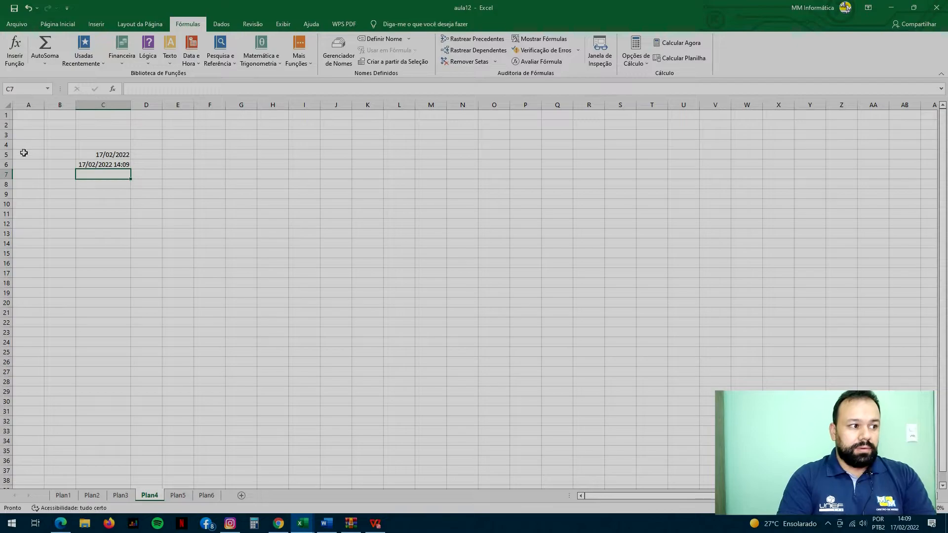
{"action": "left_click", "coordinate": [120, 156]}
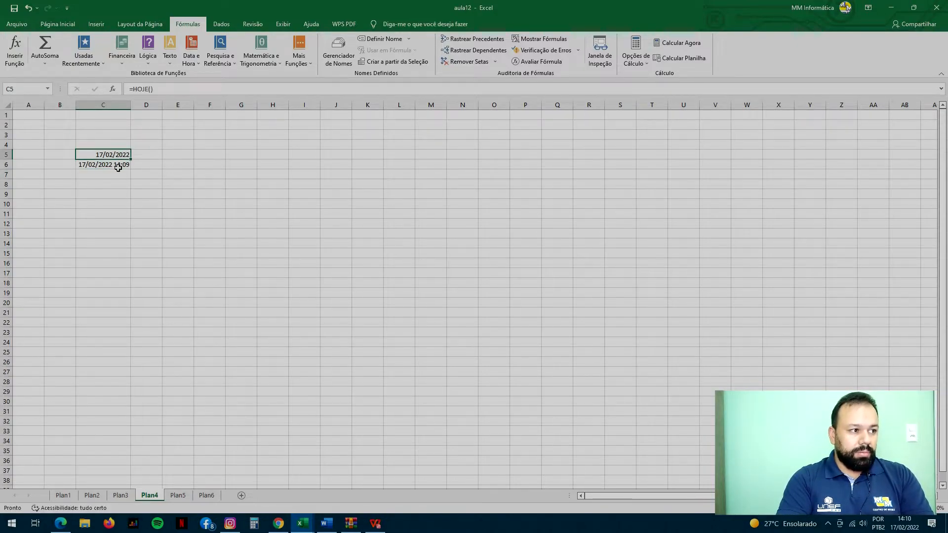
{"action": "left_click", "coordinate": [119, 166]}
{"action": "left_click", "coordinate": [119, 155]}
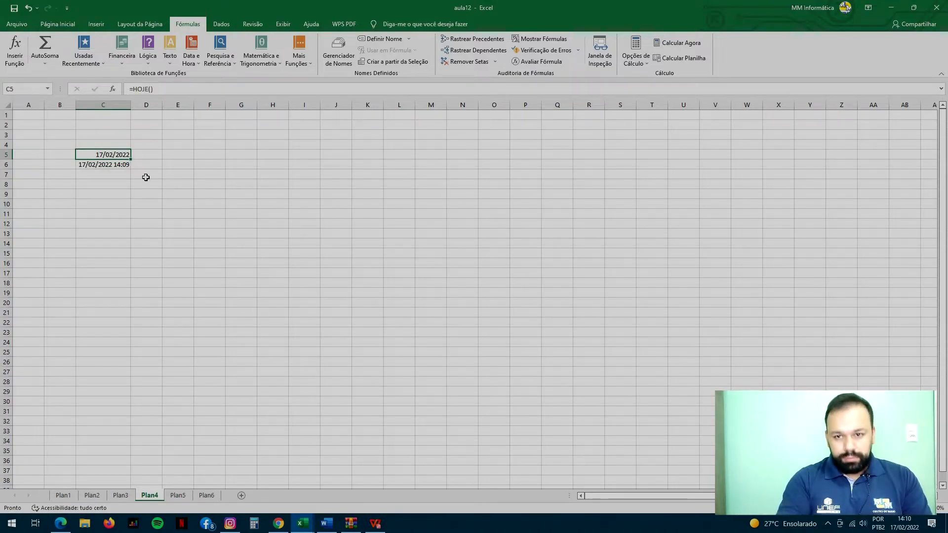
On sheet Plan5, look up the seller's name in I4 with the formula =PROCV(H4;C:F;2;0)
{"action": "left_click", "coordinate": [179, 495]}
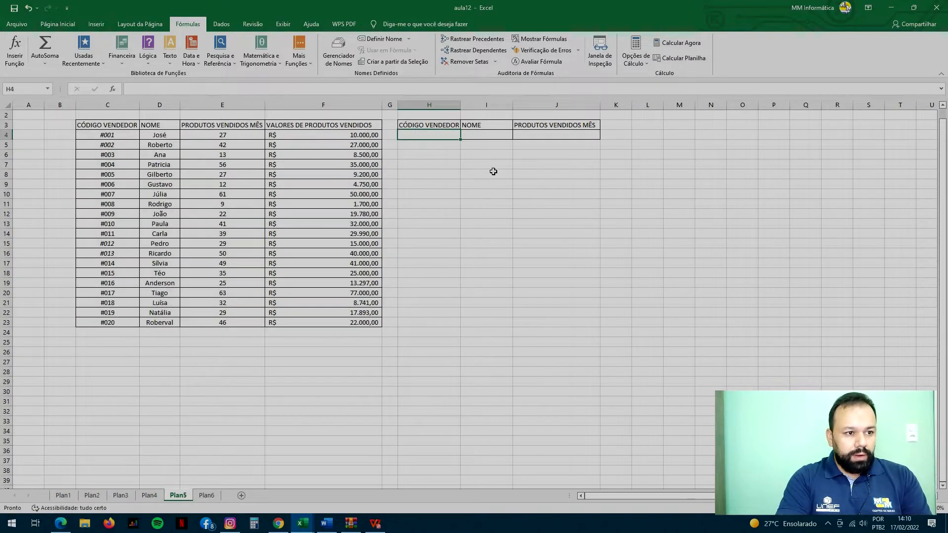
{"action": "left_click", "coordinate": [494, 172]}
{"action": "left_click", "coordinate": [496, 135]}
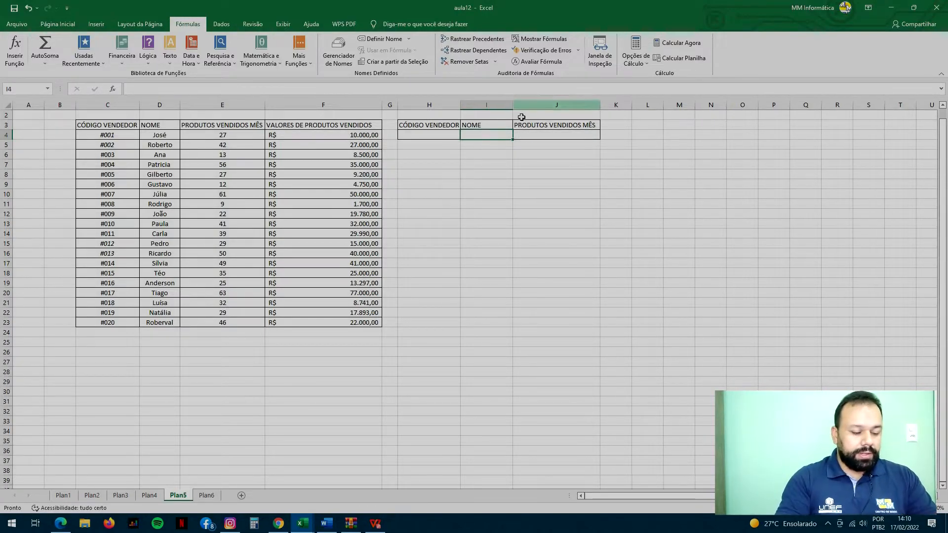
{"action": "type", "text": "=pro"}
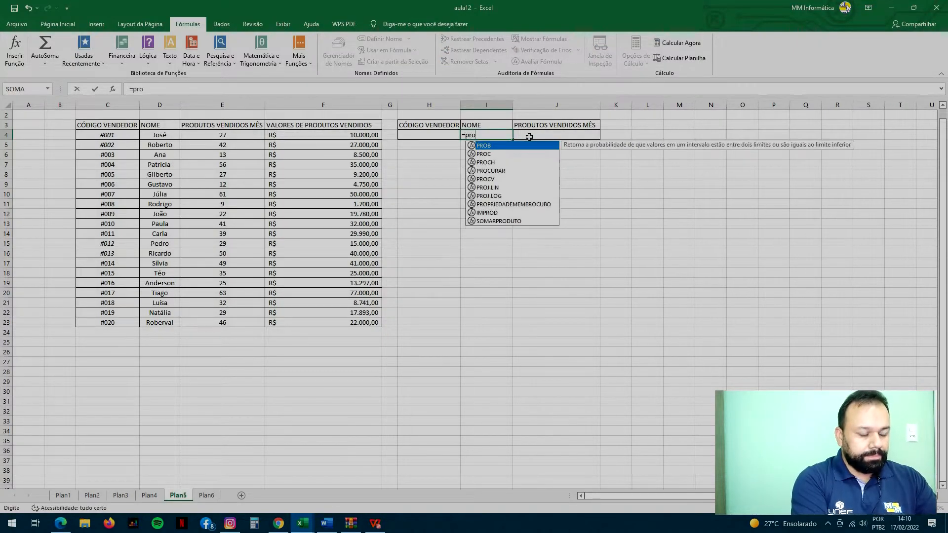
{"action": "type", "text": "cv"}
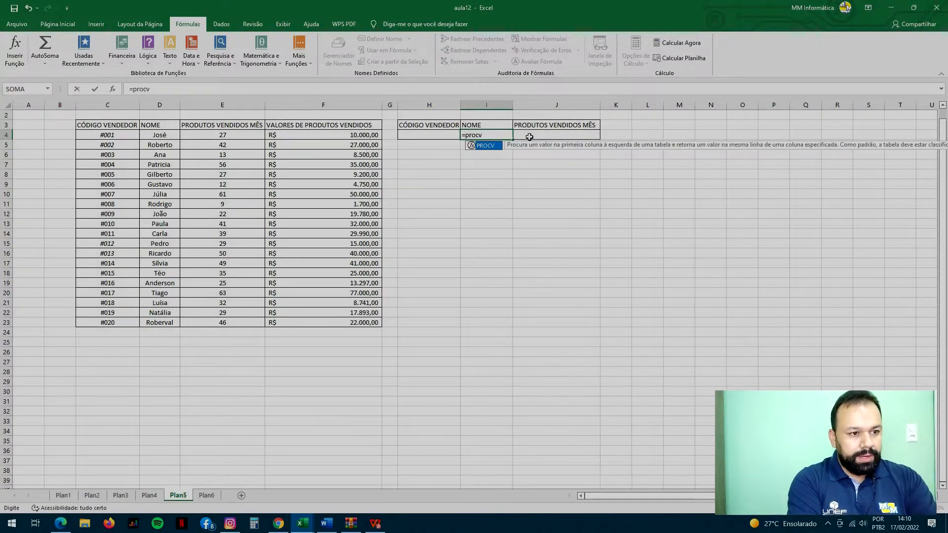
{"action": "type", "text": "("}
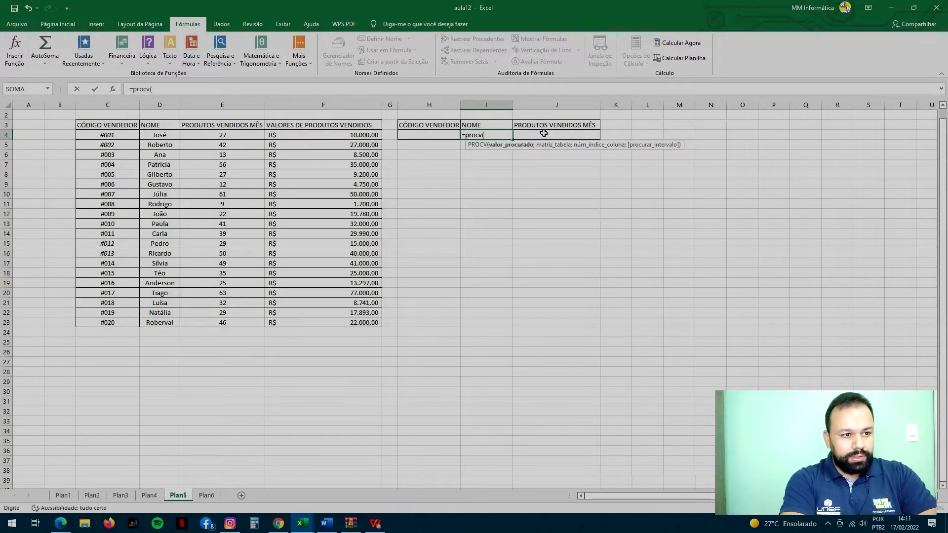
{"action": "left_click", "coordinate": [419, 135]}
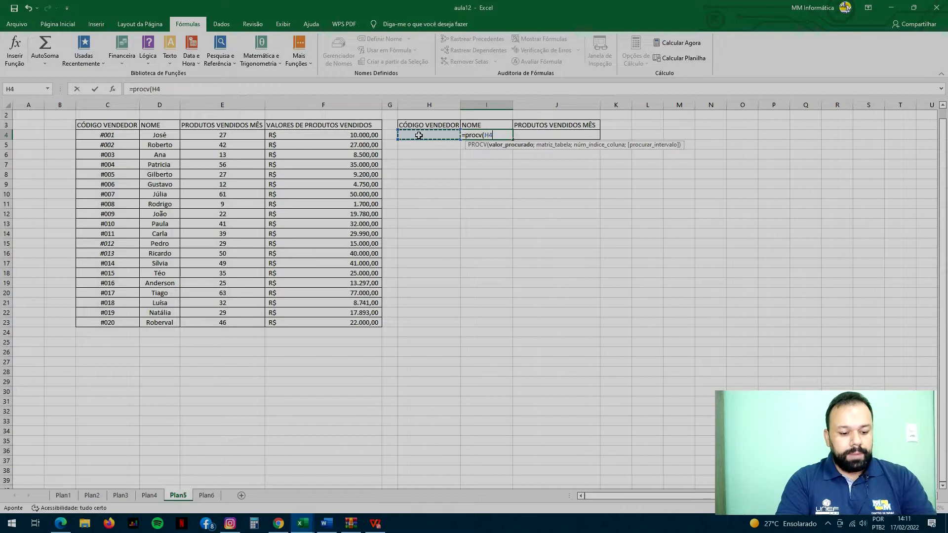
{"action": "type", "text": ";"}
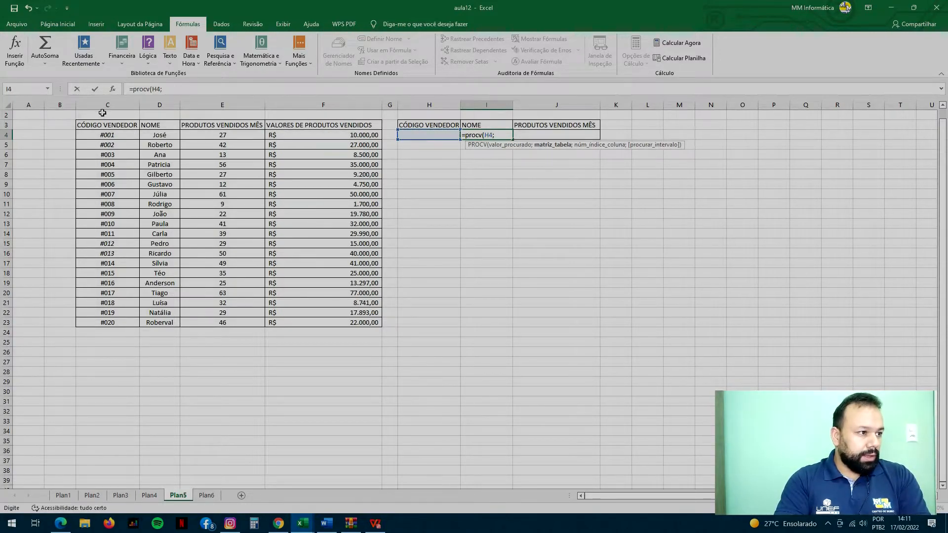
{"action": "left_click_drag", "start_coordinate": [108, 105], "coordinate": [323, 104]}
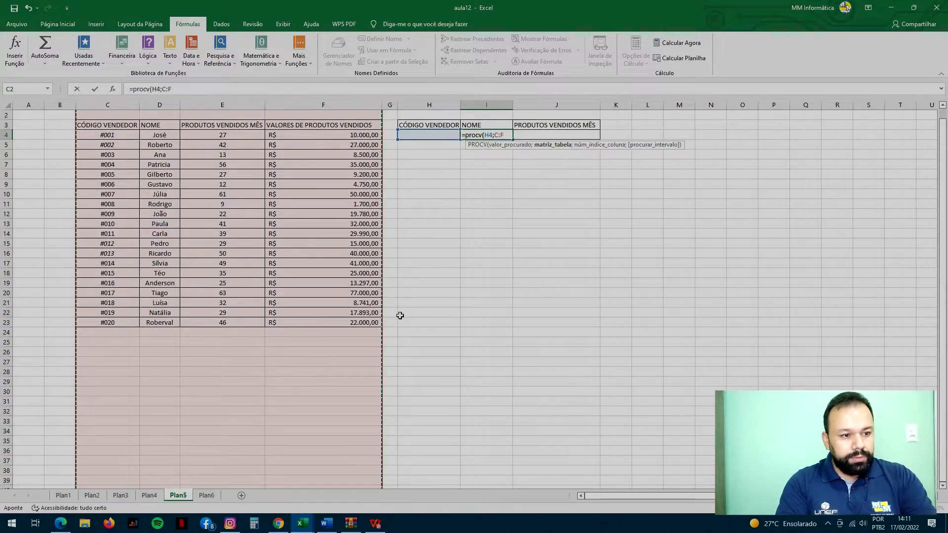
{"action": "type", "text": ";"}
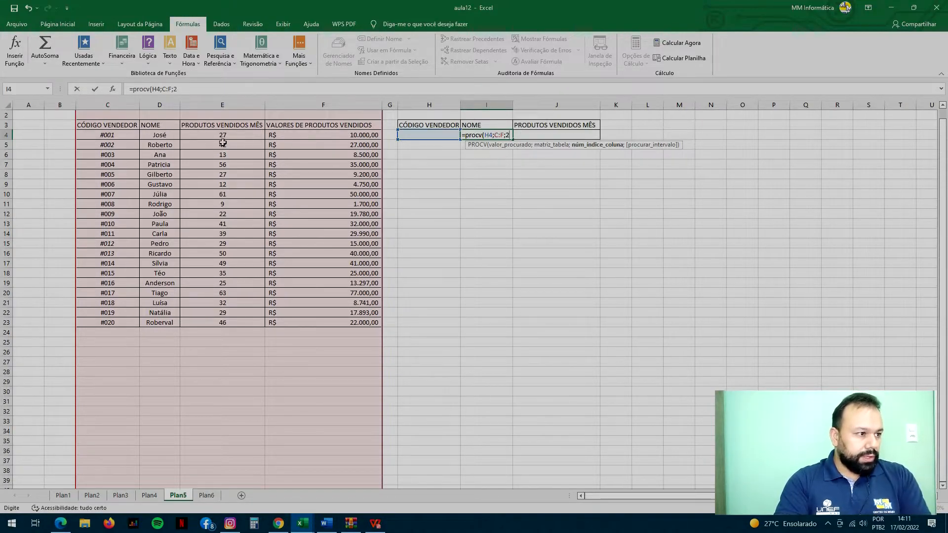
{"action": "type", "text": "2"}
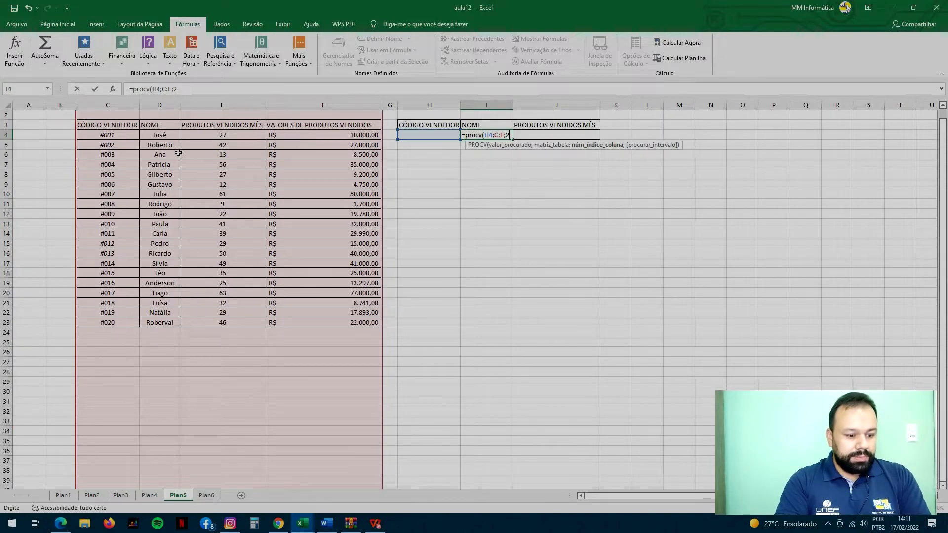
{"action": "type", "text": ";0"}
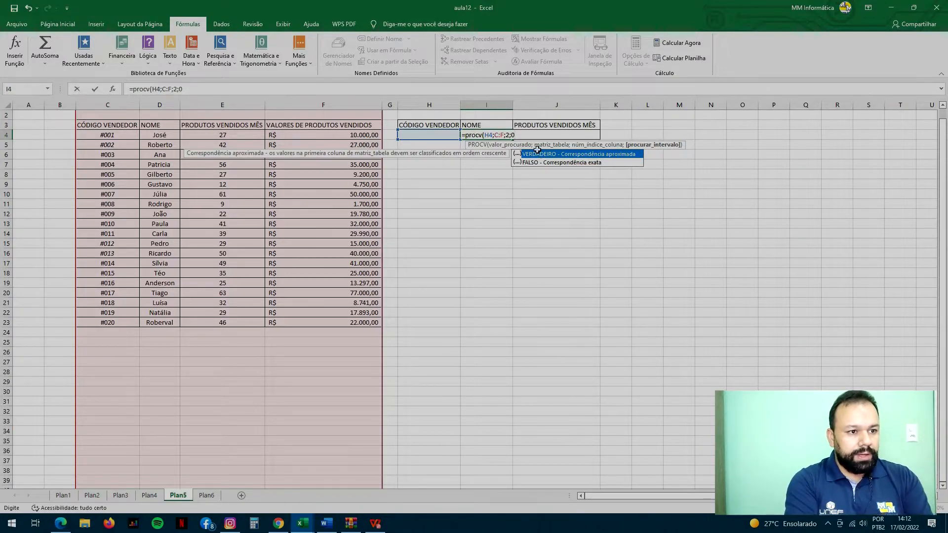
{"action": "type", "text": ")"}
{"action": "key", "text": "Return"}
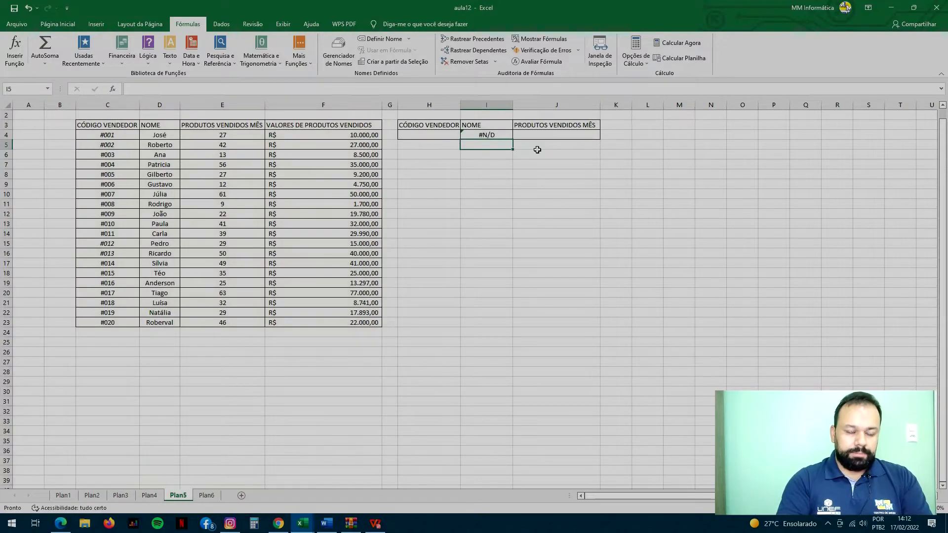
Try the name lookup with the value 1 as the seller code in H4
{"action": "left_click", "coordinate": [437, 134]}
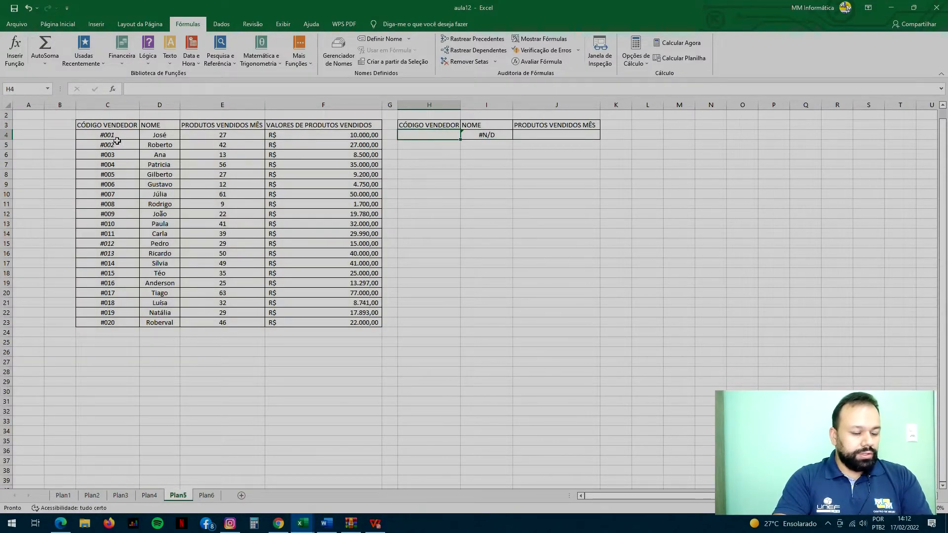
{"action": "type", "text": "1"}
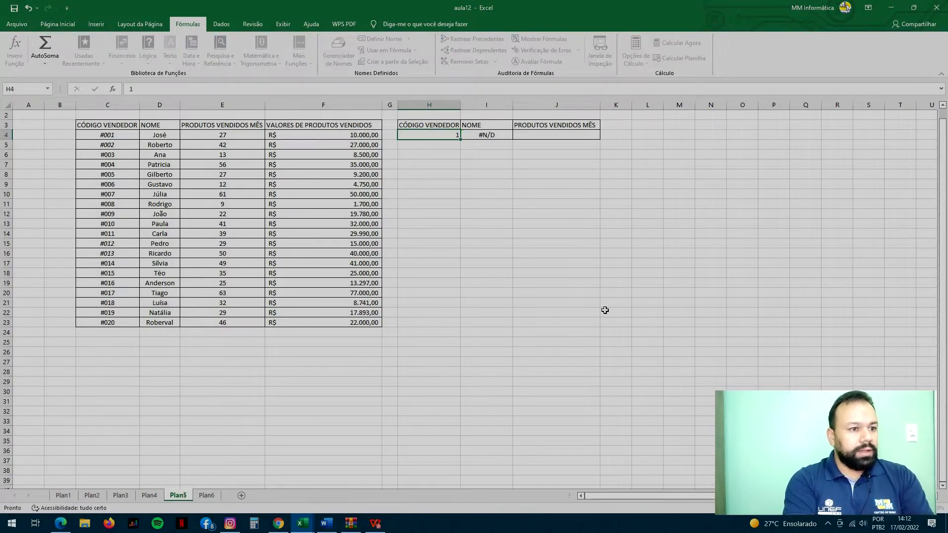
{"action": "key", "text": "Return"}
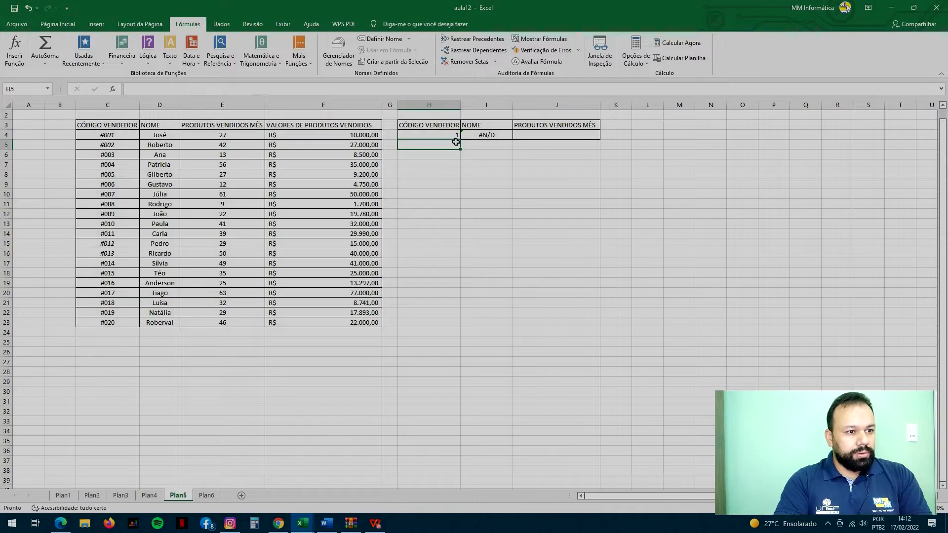
Replace the seller code in H4 with #001 to run the name lookup
{"action": "left_click", "coordinate": [430, 135]}
{"action": "key", "text": "BackSpace"}
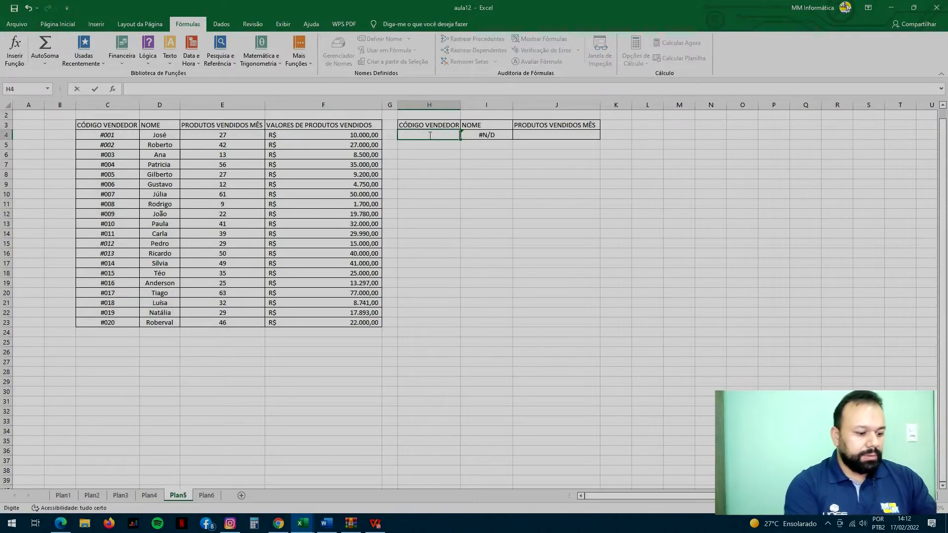
{"action": "type", "text": "#"}
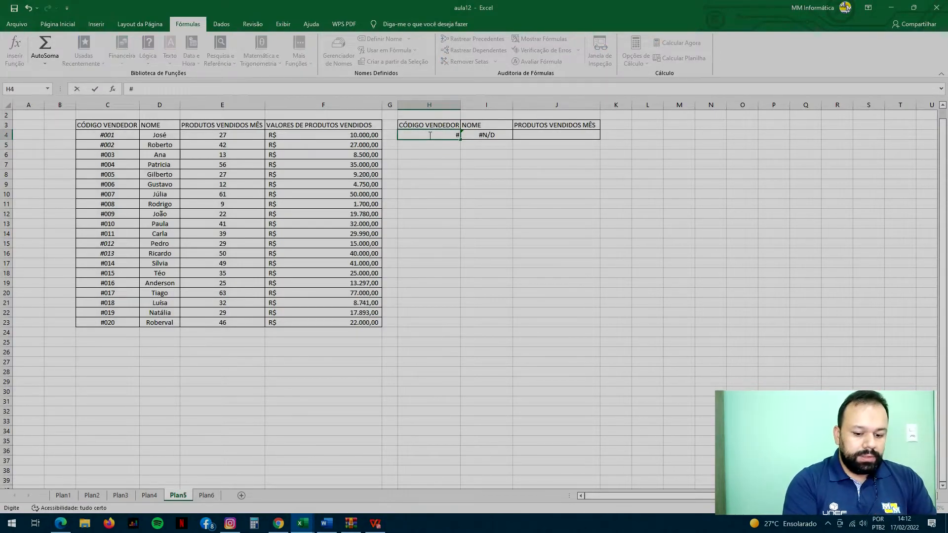
{"action": "type", "text": "00"}
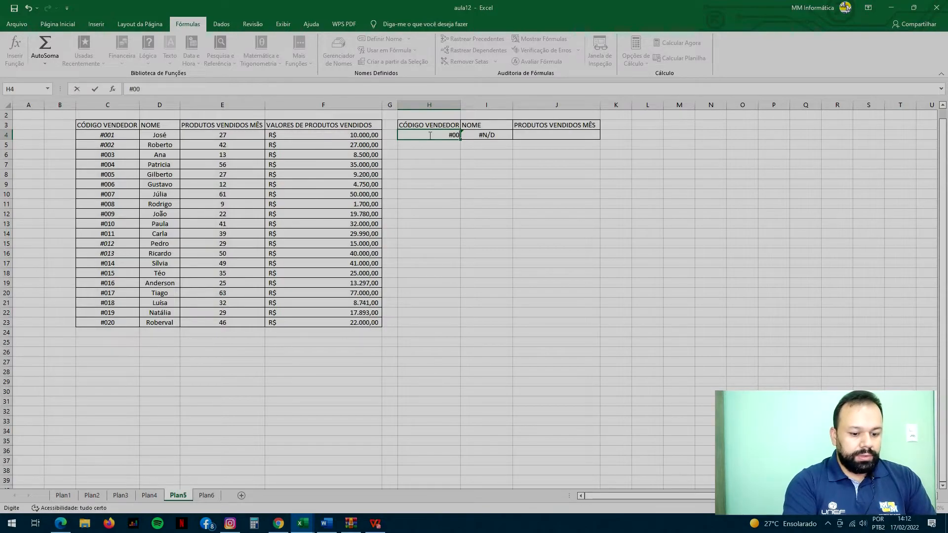
{"action": "type", "text": "1"}
{"action": "key", "text": "Return"}
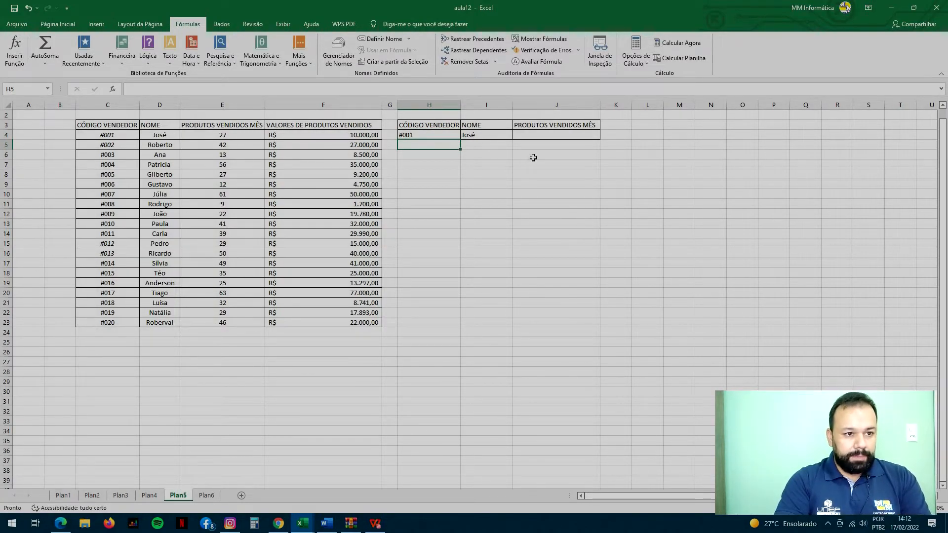
Look up the fourth-column value for the seller code in J4 with the formula =PROCV(H4;C:F;4;0)
{"action": "left_click", "coordinate": [539, 133]}
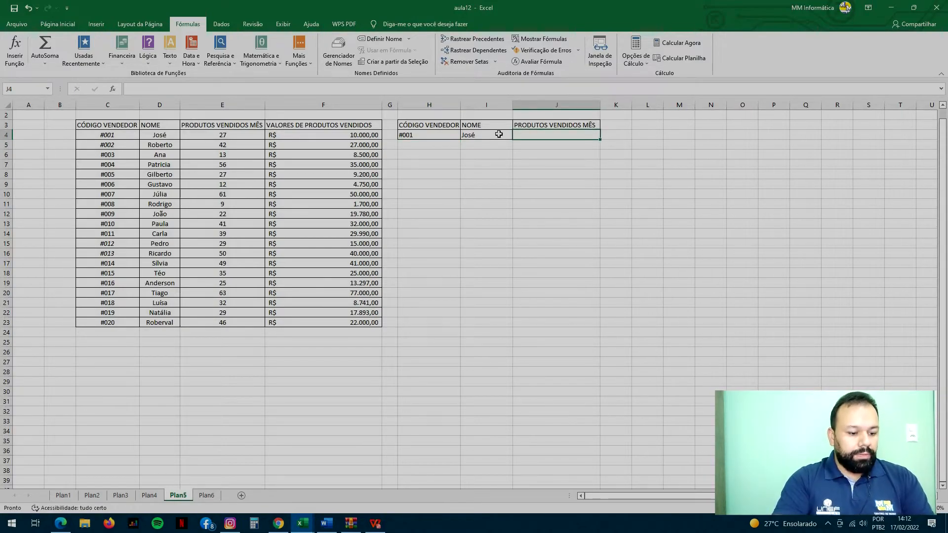
{"action": "type", "text": "=procv"}
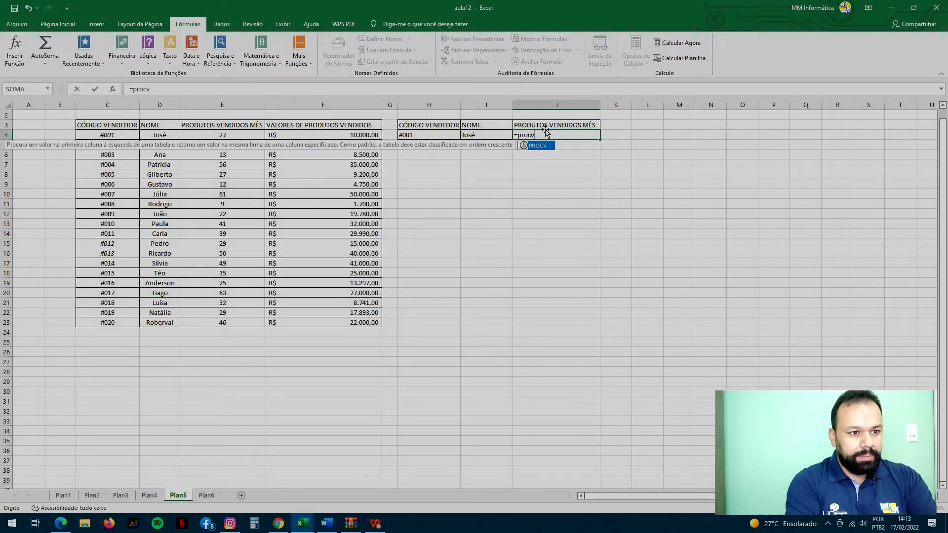
{"action": "type", "text": "("}
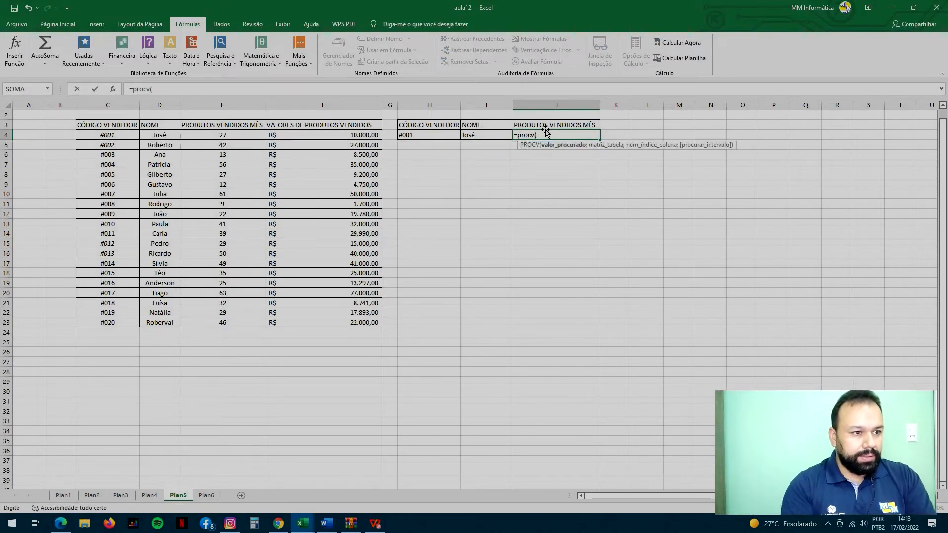
{"action": "left_click", "coordinate": [425, 133]}
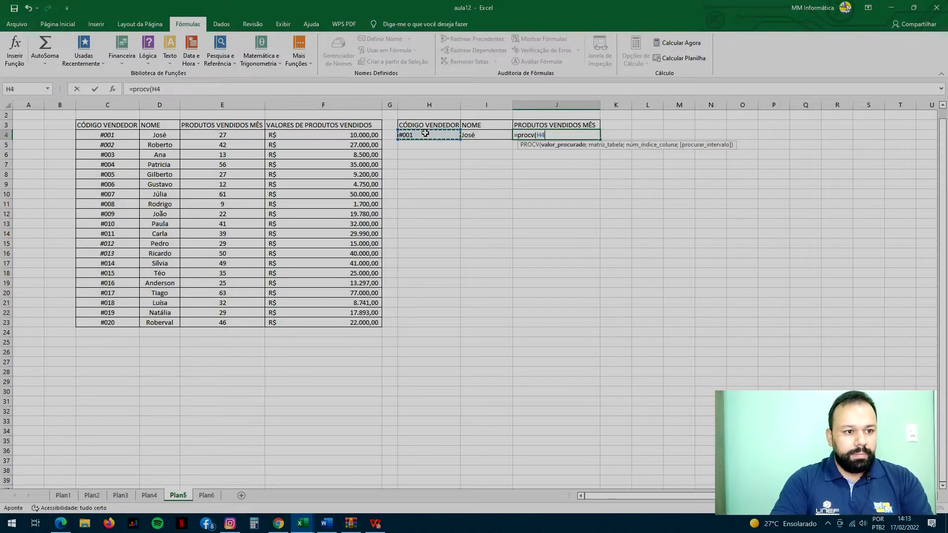
{"action": "type", "text": ";"}
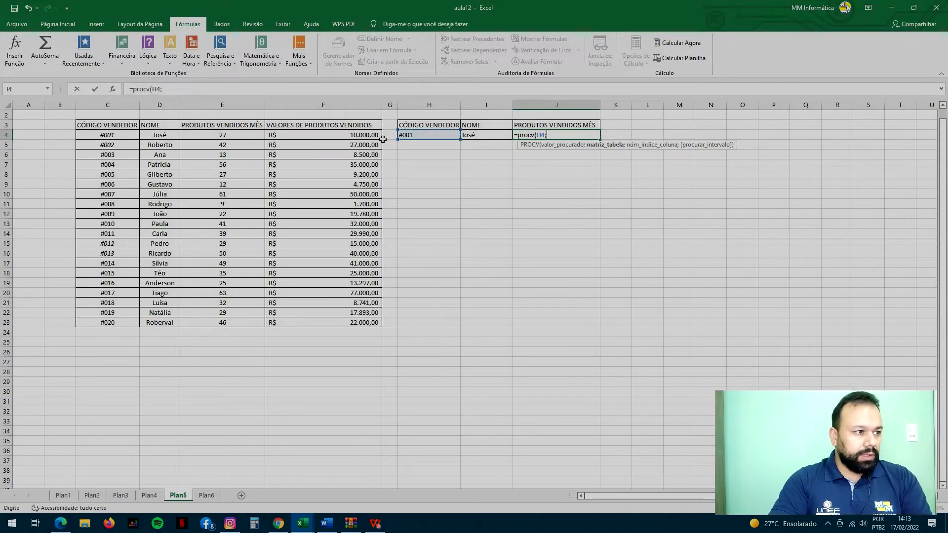
{"action": "left_click", "coordinate": [114, 105]}
{"action": "left_click_drag", "start_coordinate": [232, 105], "coordinate": [356, 105]}
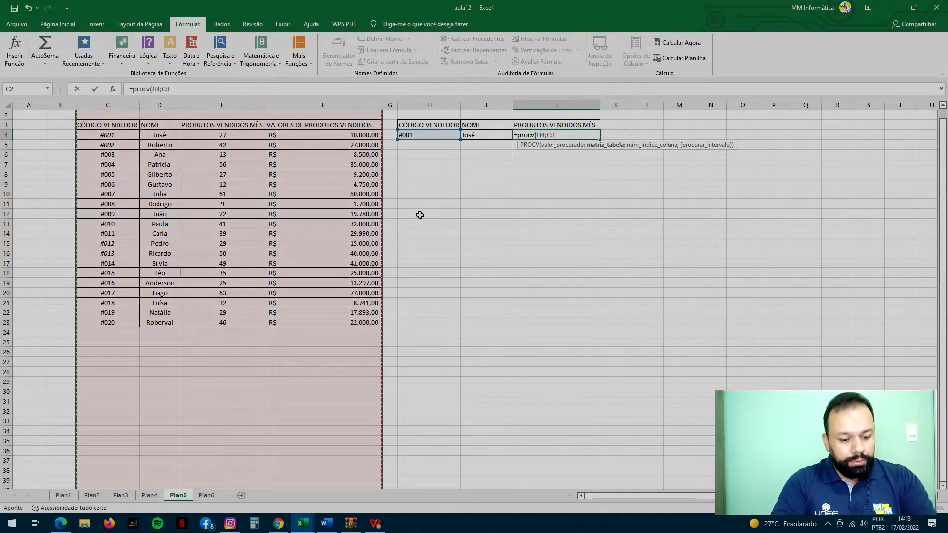
{"action": "type", "text": ";"}
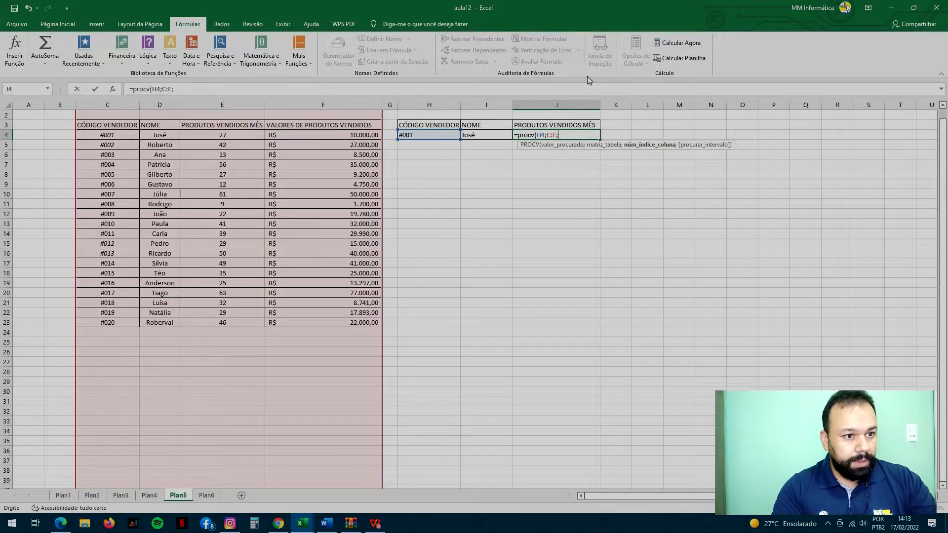
{"action": "type", "text": "4;"}
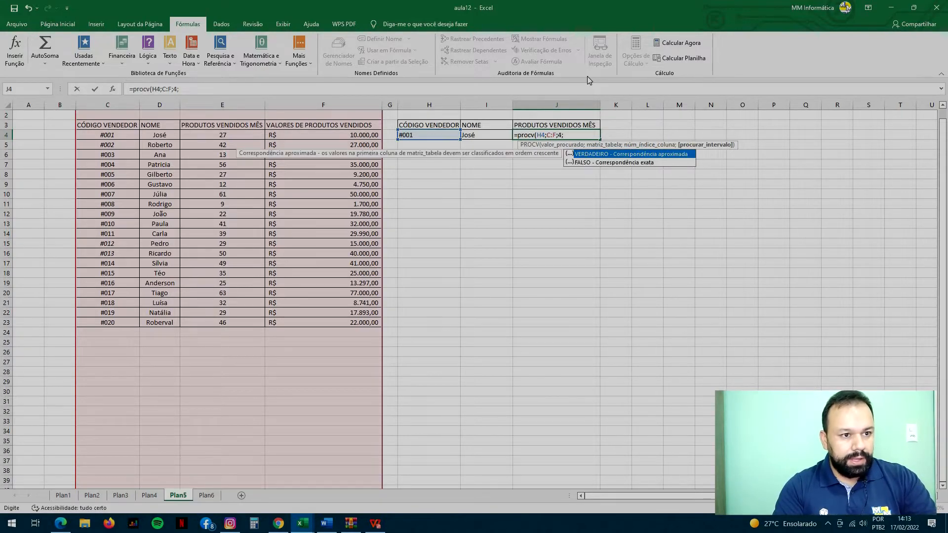
{"action": "type", "text": "0"}
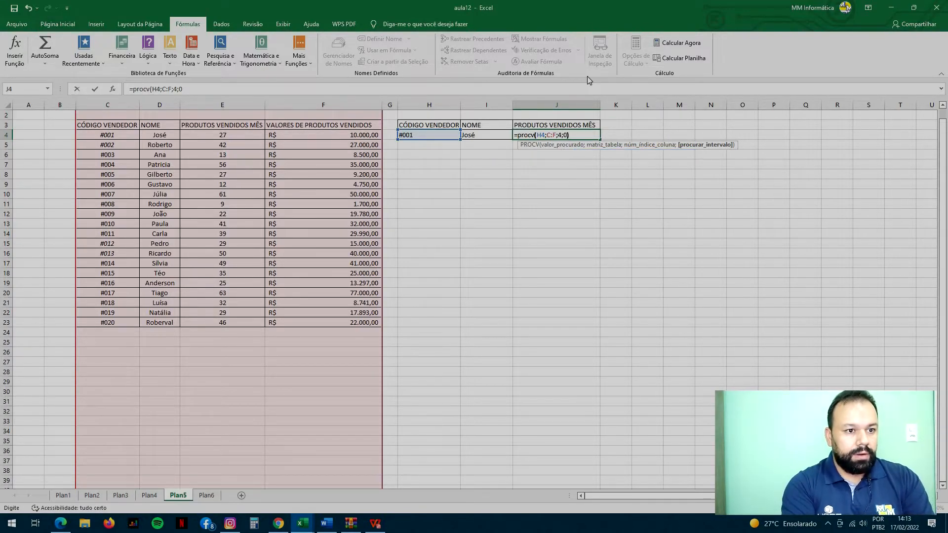
{"action": "key", "text": "Return"}
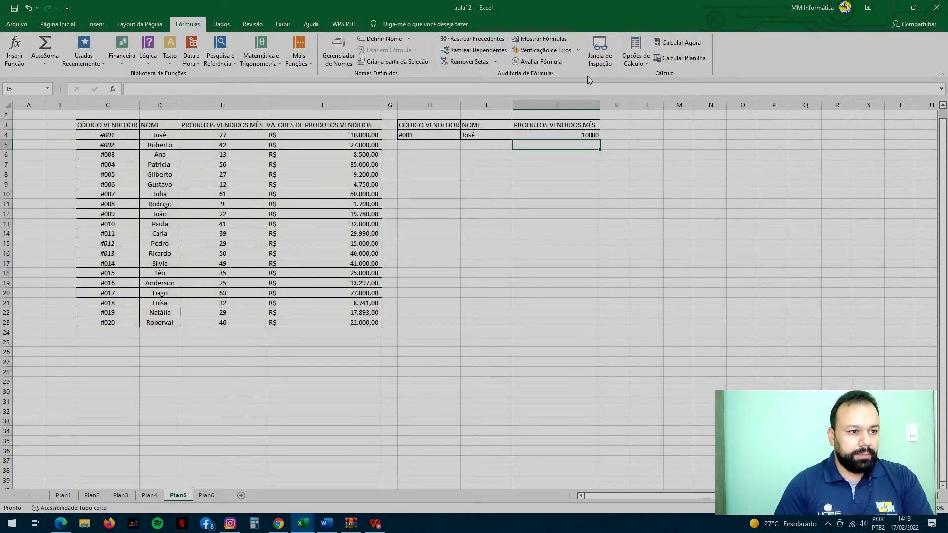
Test both lookups by setting the seller code in H4 to #002 and then to #008
{"action": "left_click", "coordinate": [426, 136]}
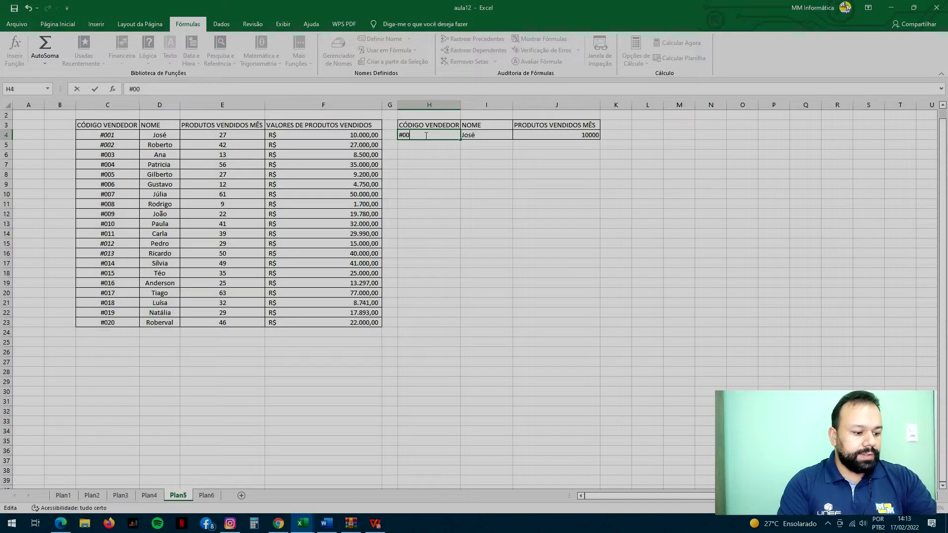
{"action": "type", "text": "2"}
{"action": "key", "text": "Return"}
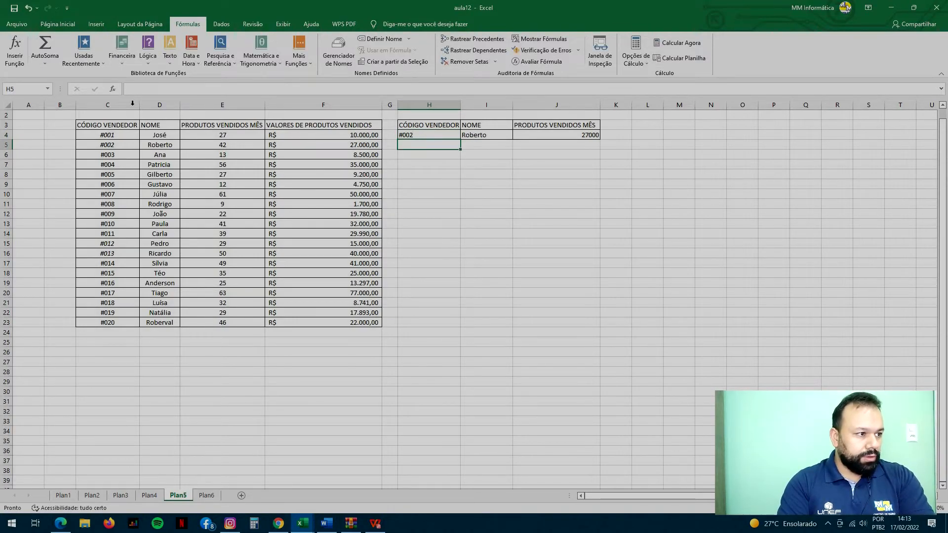
{"action": "double_click", "coordinate": [431, 133]}
{"action": "key", "text": "BackSpace"}
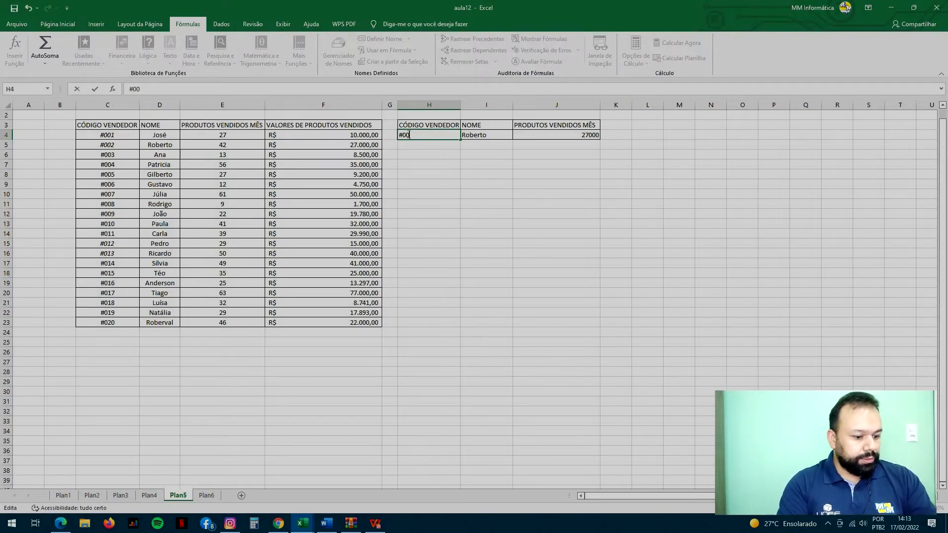
{"action": "type", "text": "8"}
{"action": "key", "text": "Return"}
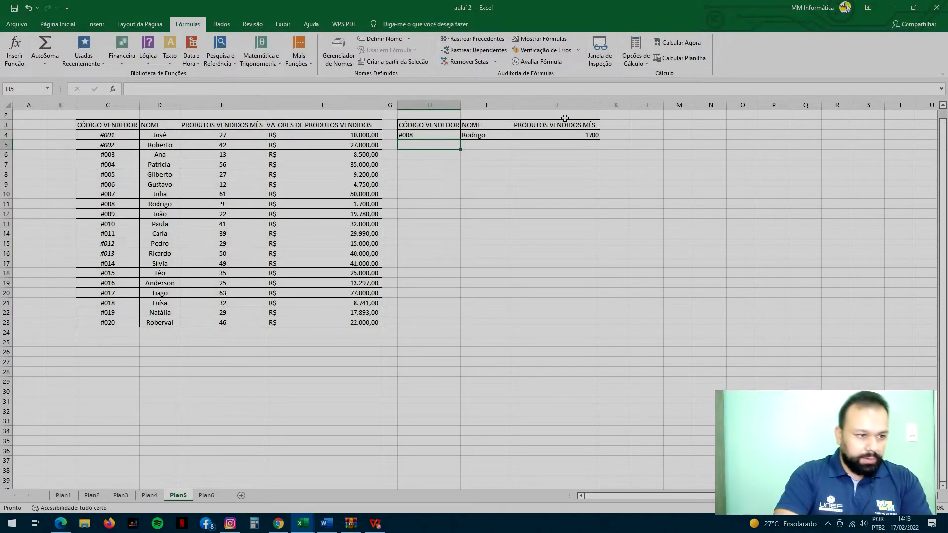
{"action": "left_click", "coordinate": [487, 135]}
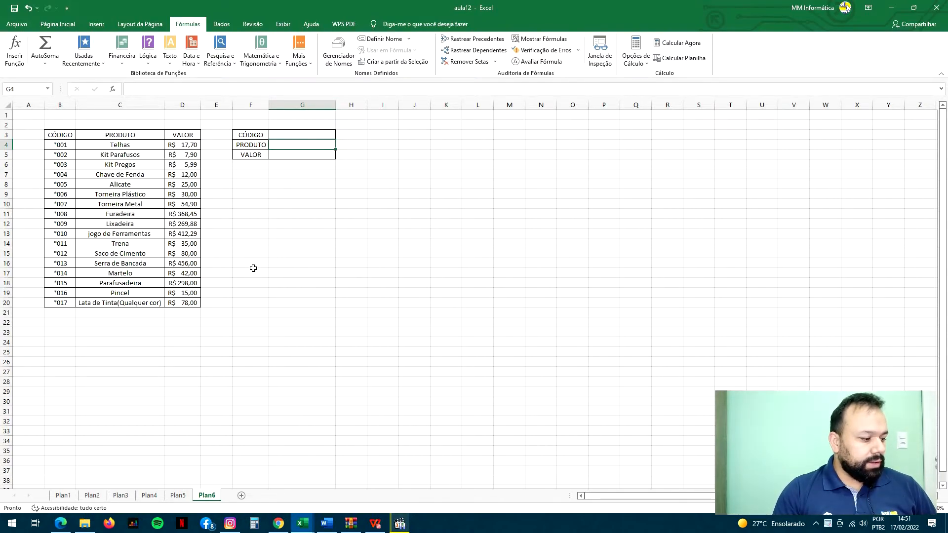
On sheet Plan5, try the lookups with the value 5 as the seller code in H4, then clear the code
{"action": "left_click", "coordinate": [178, 495]}
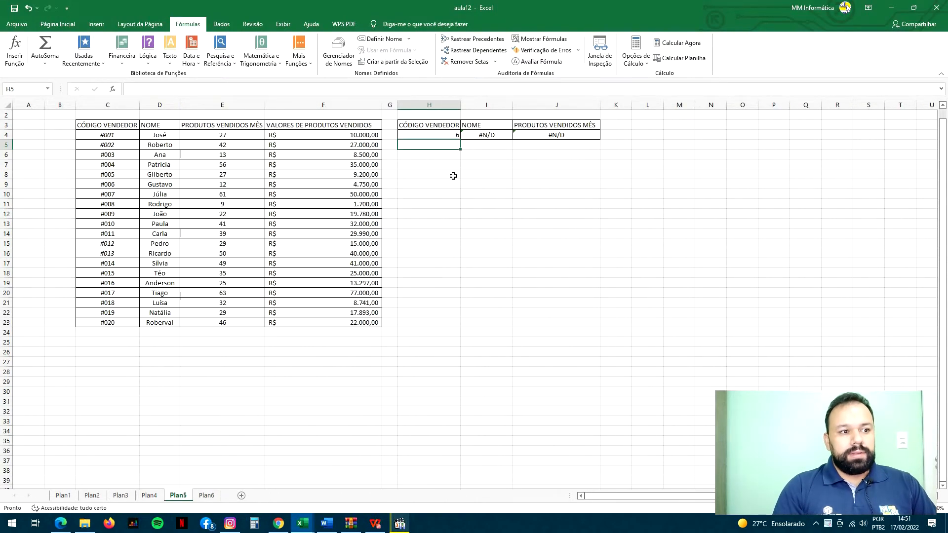
{"action": "left_click", "coordinate": [439, 136]}
{"action": "key", "text": "BackSpace"}
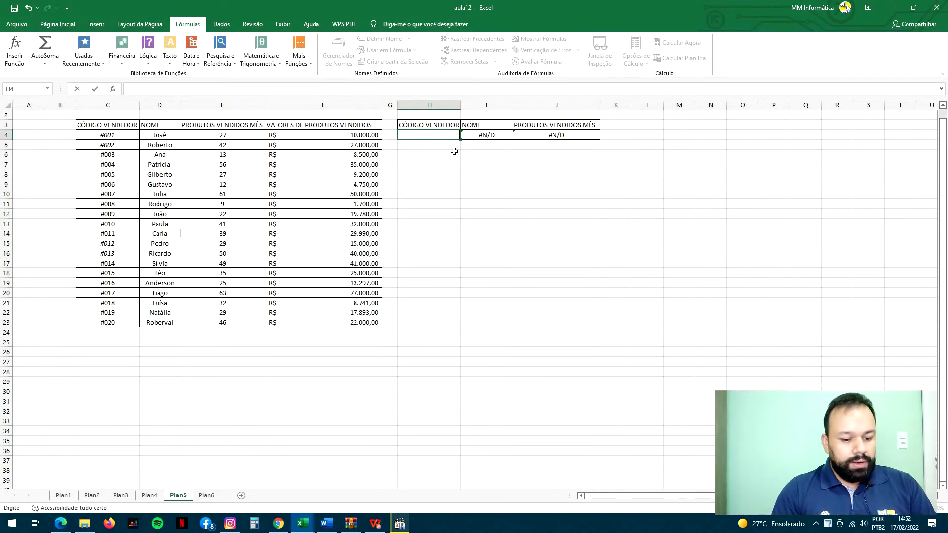
{"action": "type", "text": "5"}
{"action": "key", "text": "Return"}
{"action": "left_click", "coordinate": [451, 138]}
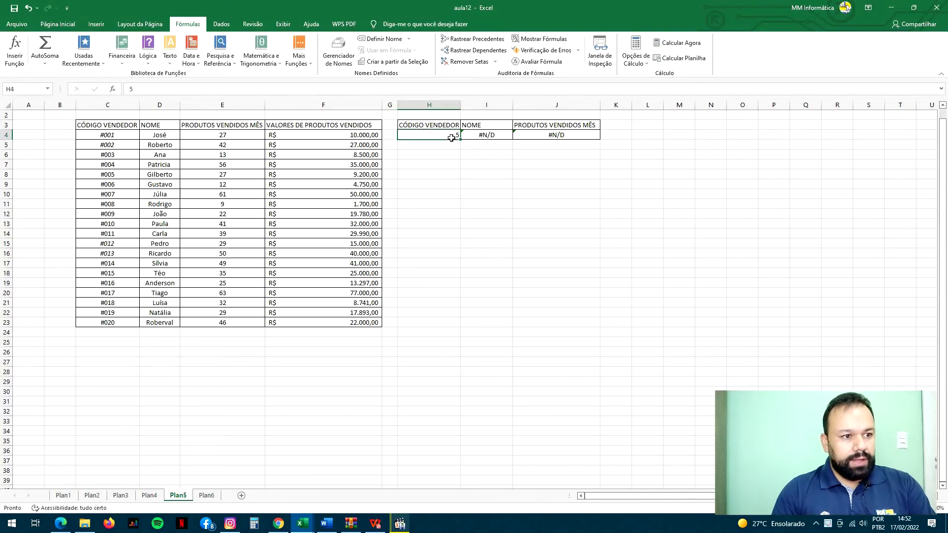
{"action": "key", "text": "BackSpace"}
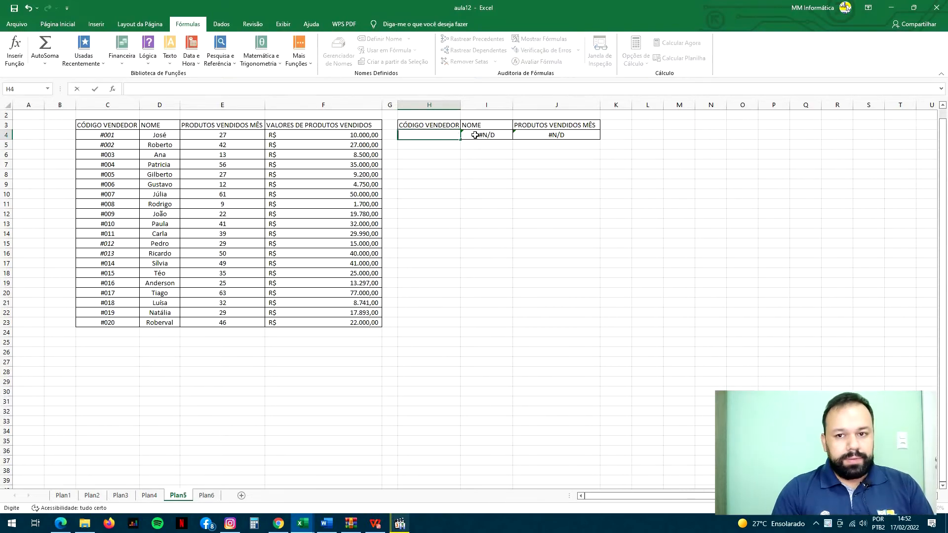
On sheet Plan6, begin the product lookup in G4 with =SEERRO(PROCV(G3;B:D;2;0), searching columns B to D for the code in G3
{"action": "left_click", "coordinate": [207, 496]}
{"action": "left_click", "coordinate": [305, 149]}
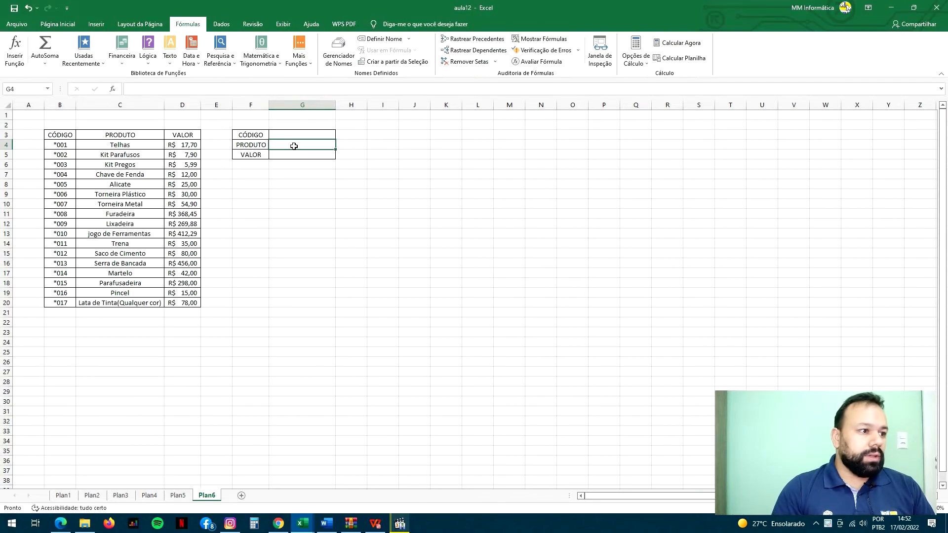
{"action": "type", "text": "="}
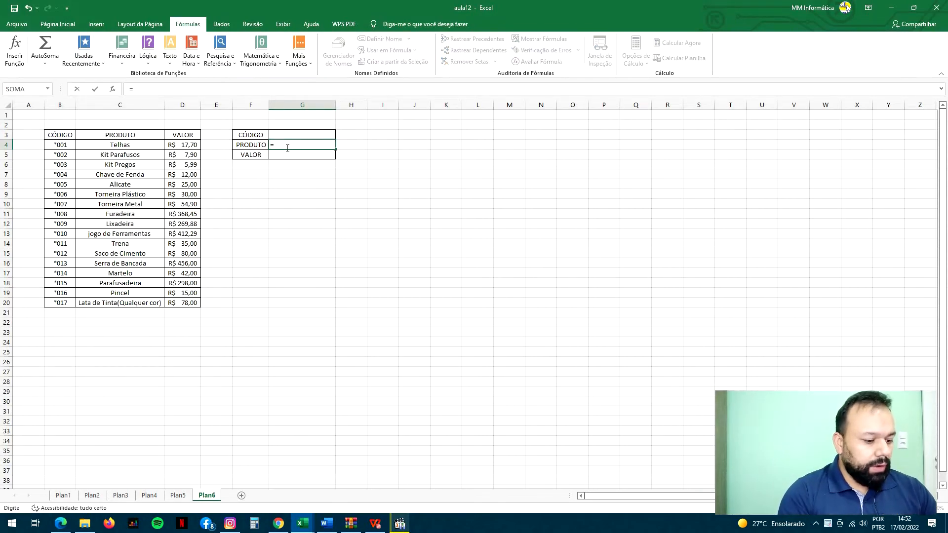
{"action": "type", "text": "seerro("}
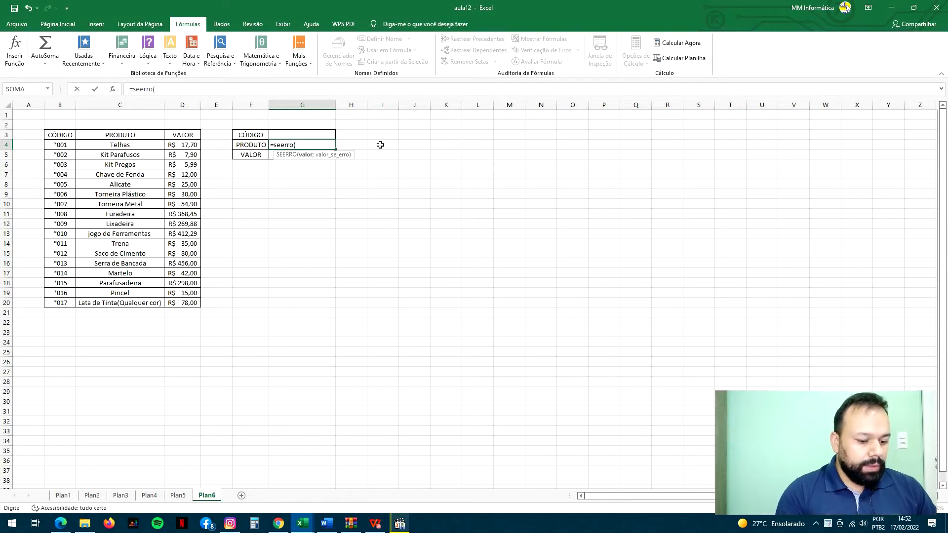
{"action": "type", "text": "procv"}
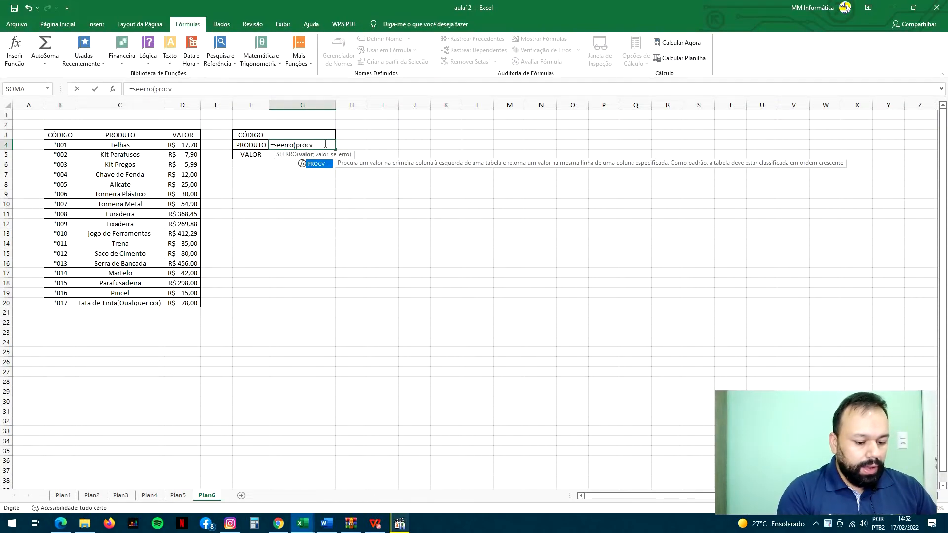
{"action": "type", "text": "("}
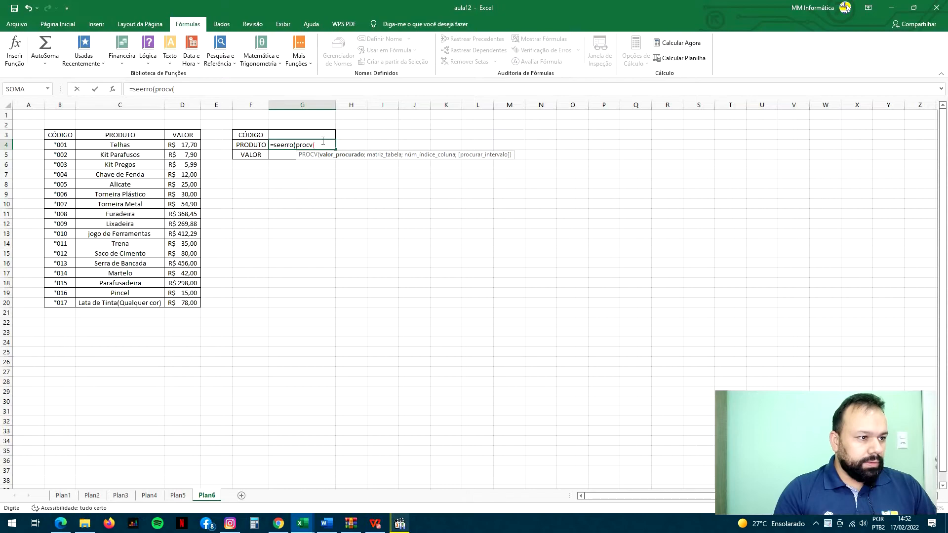
{"action": "left_click", "coordinate": [299, 133]}
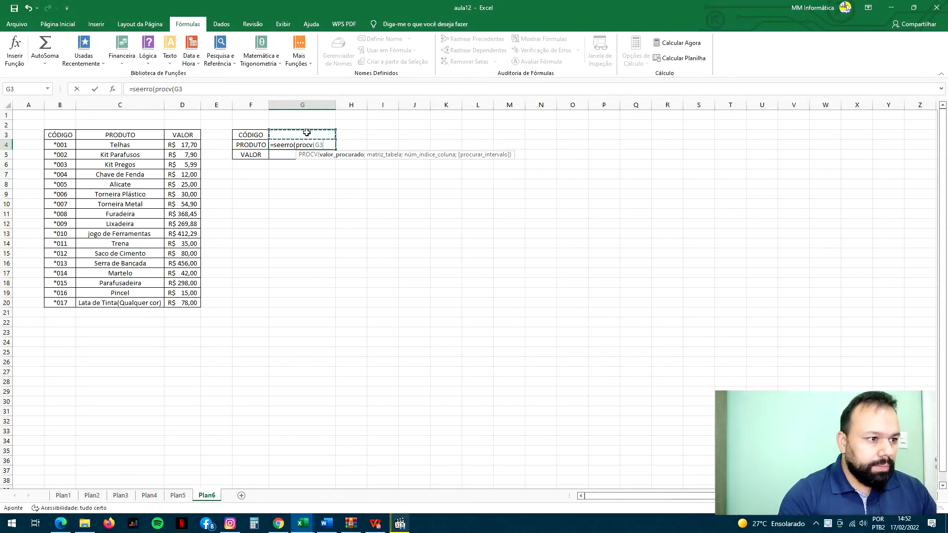
{"action": "type", "text": ";"}
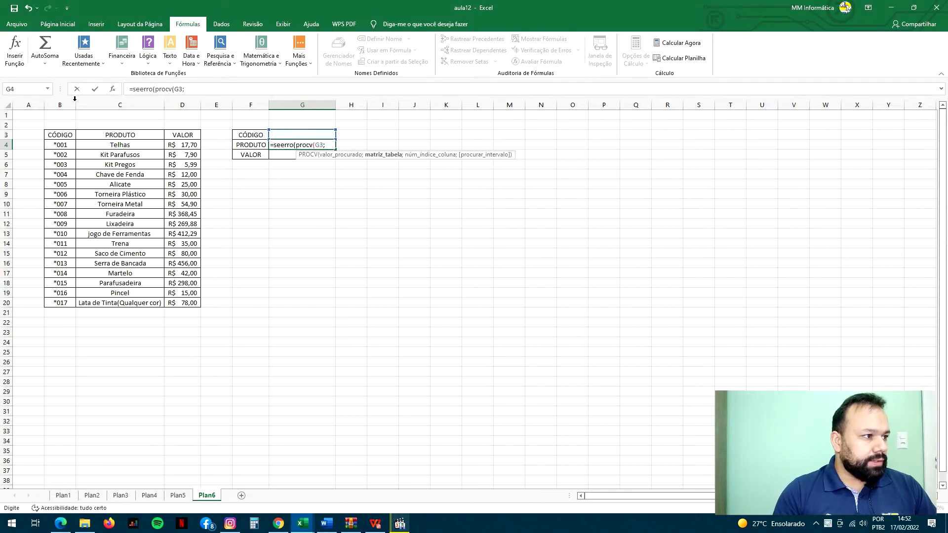
{"action": "left_click_drag", "start_coordinate": [61, 105], "coordinate": [183, 105]}
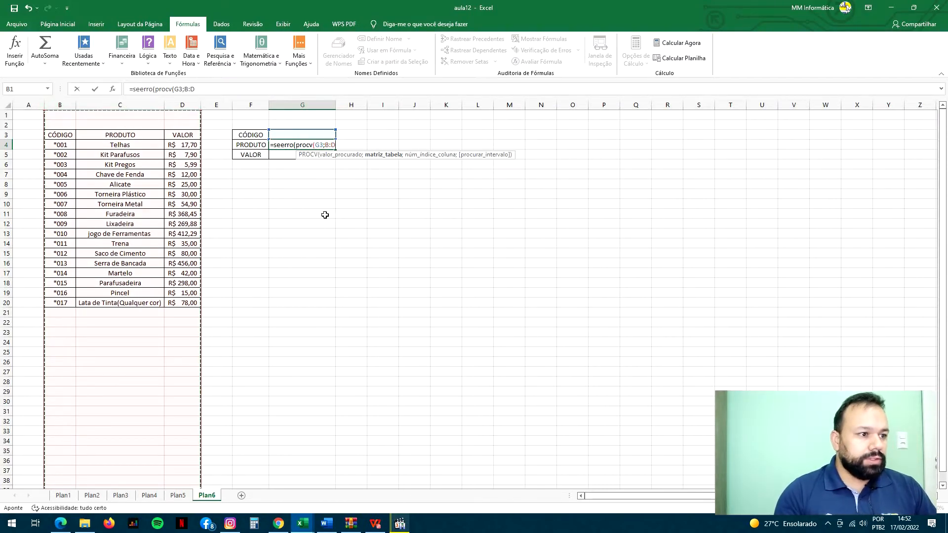
{"action": "type", "text": ";"}
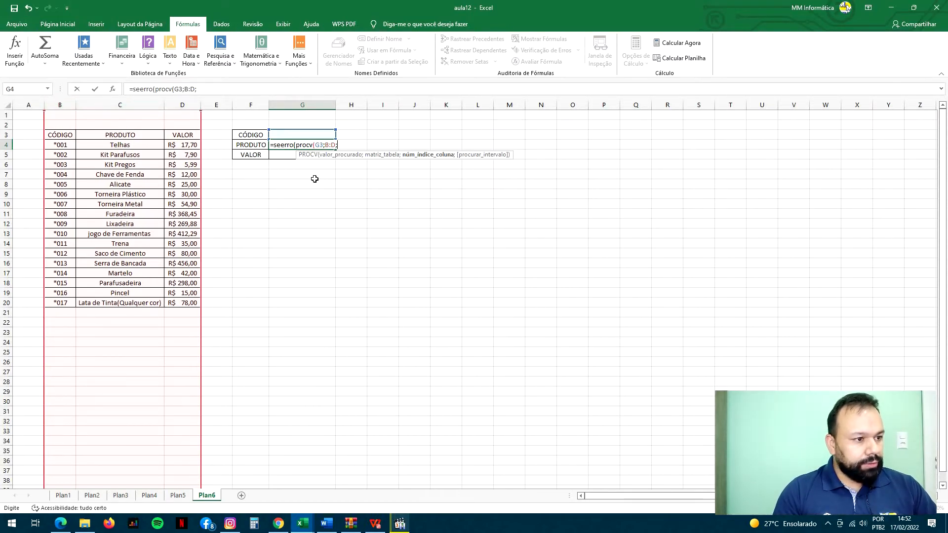
{"action": "type", "text": "2;"}
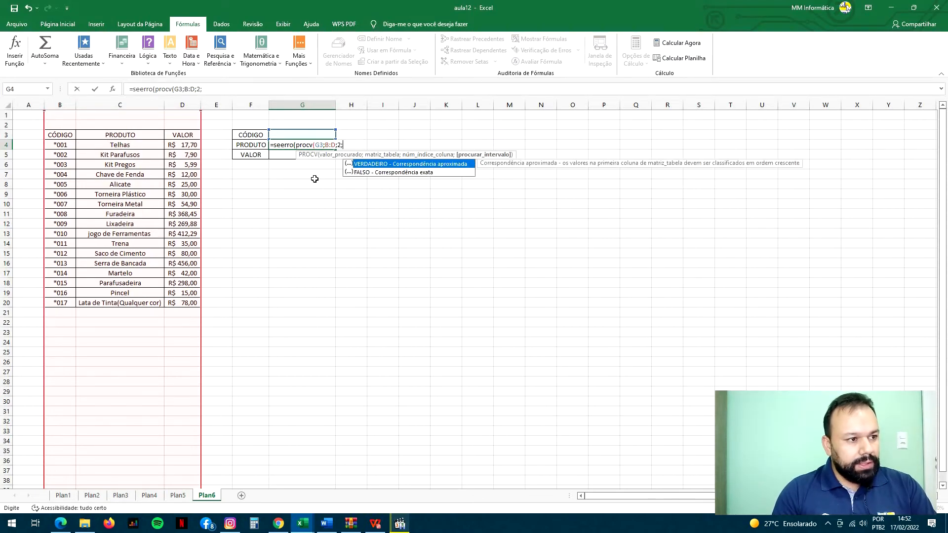
{"action": "type", "text": "0"}
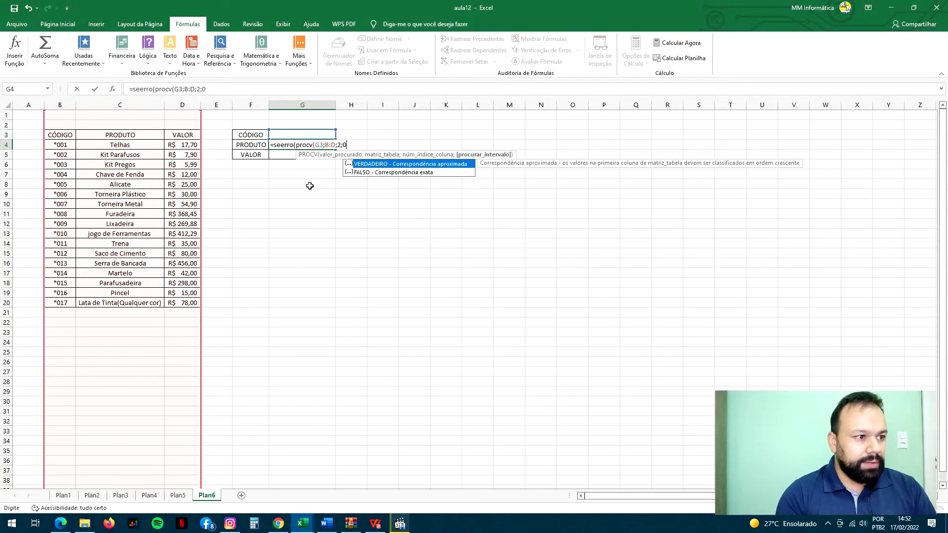
{"action": "type", "text": ")"}
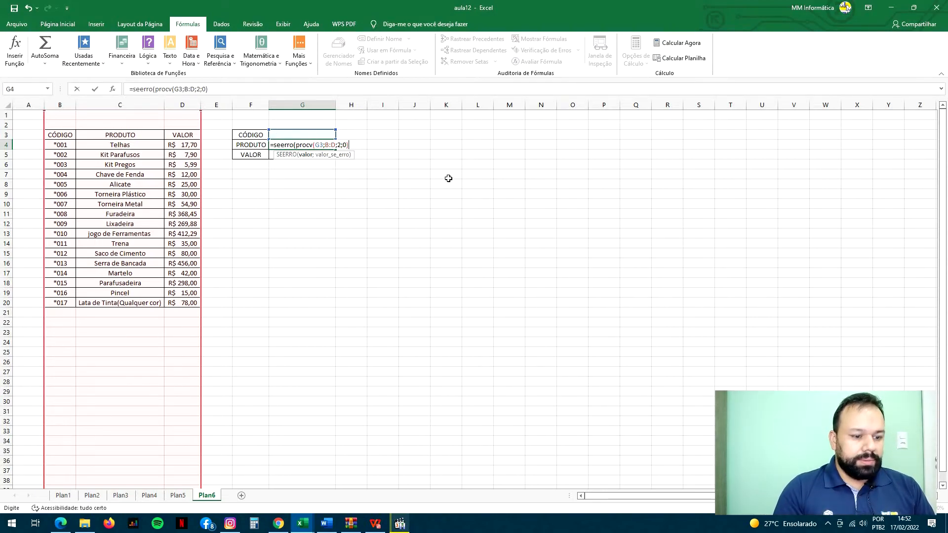
Complete the SEERRO formula in G4 with "Código inválido" as the text returned on an error
{"action": "type", "text": ";"}
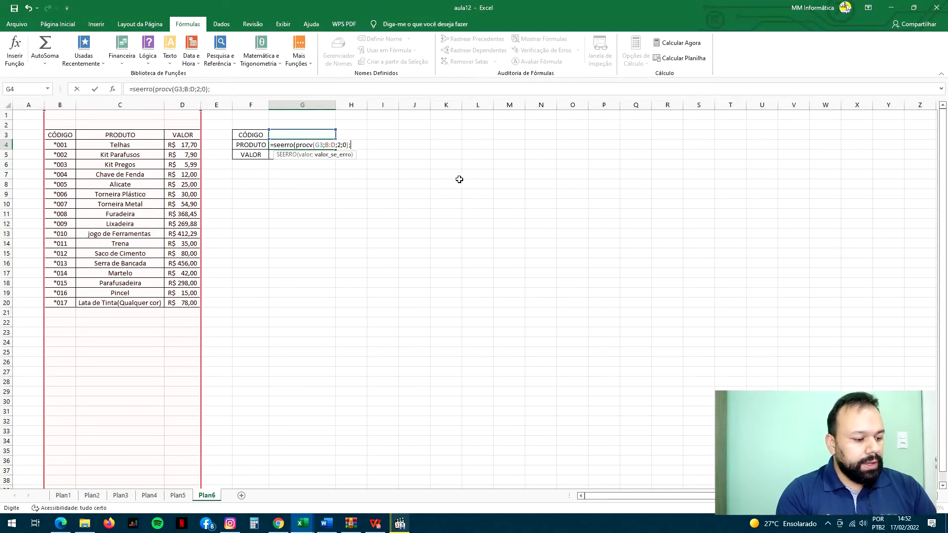
{"action": "type", "text": "\"Código"}
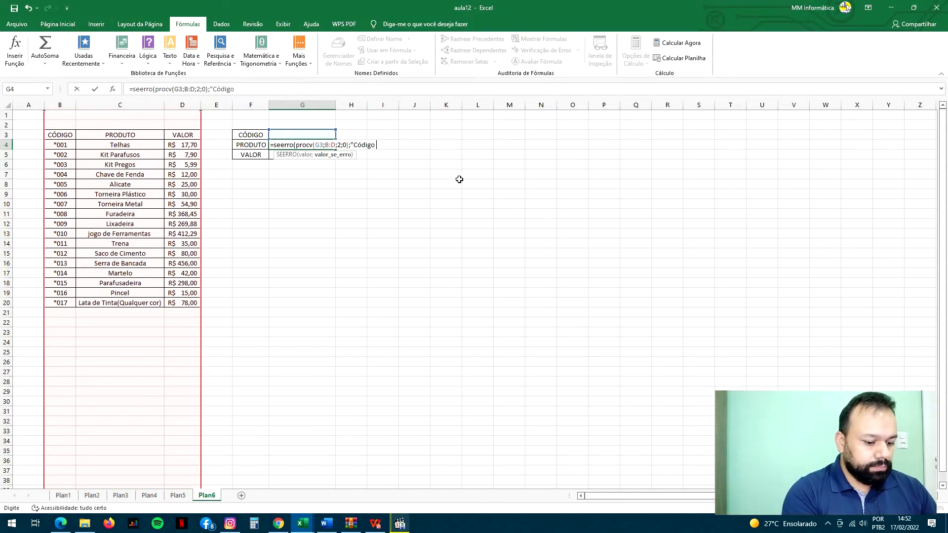
{"action": "type", "text": " inv"}
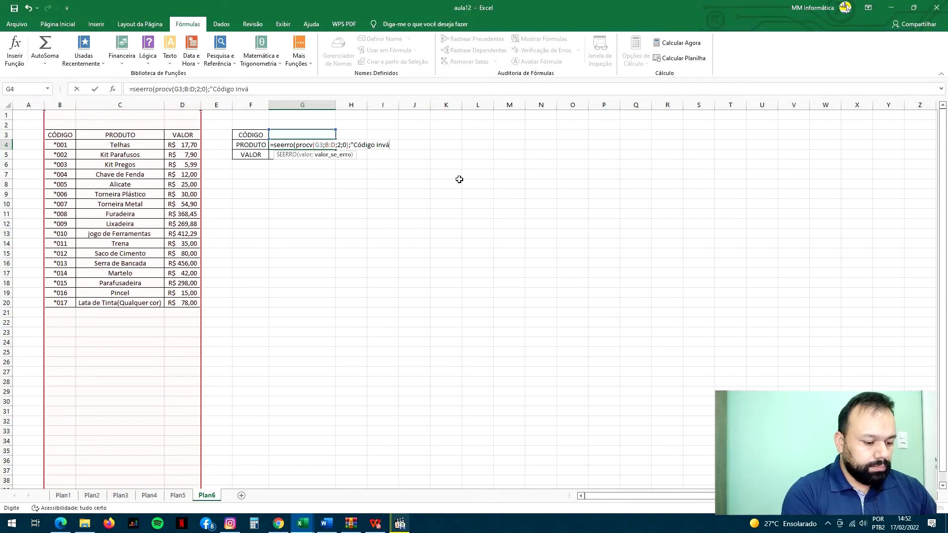
{"action": "type", "text": "álido"}
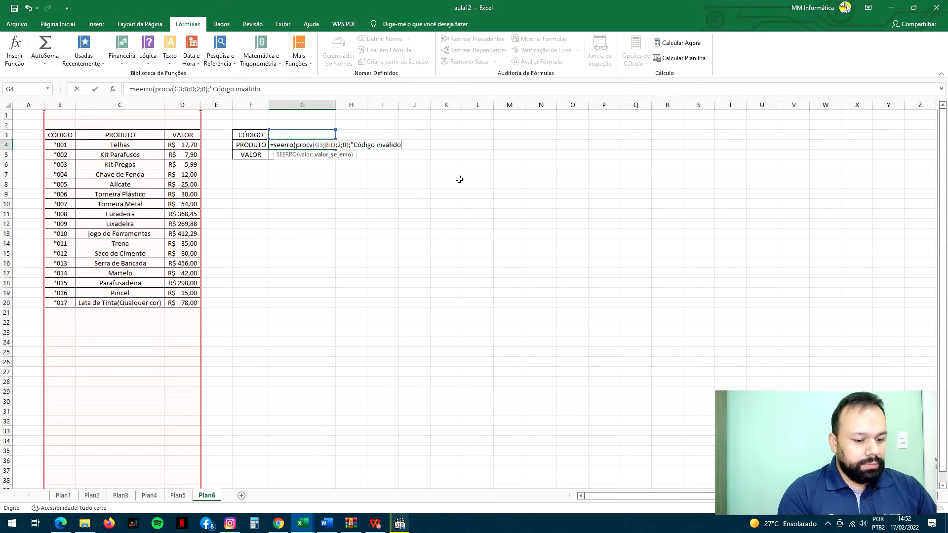
{"action": "type", "text": "\")"}
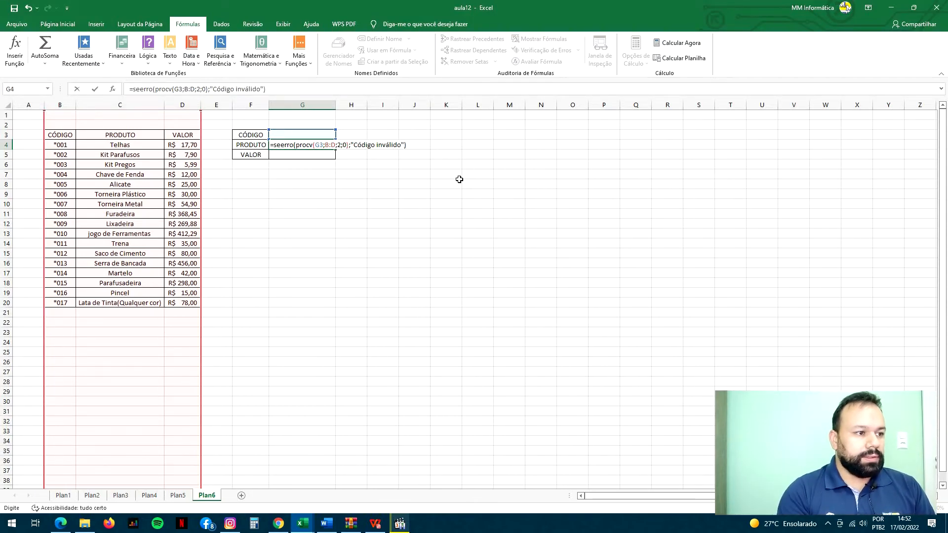
{"action": "key", "text": "Return"}
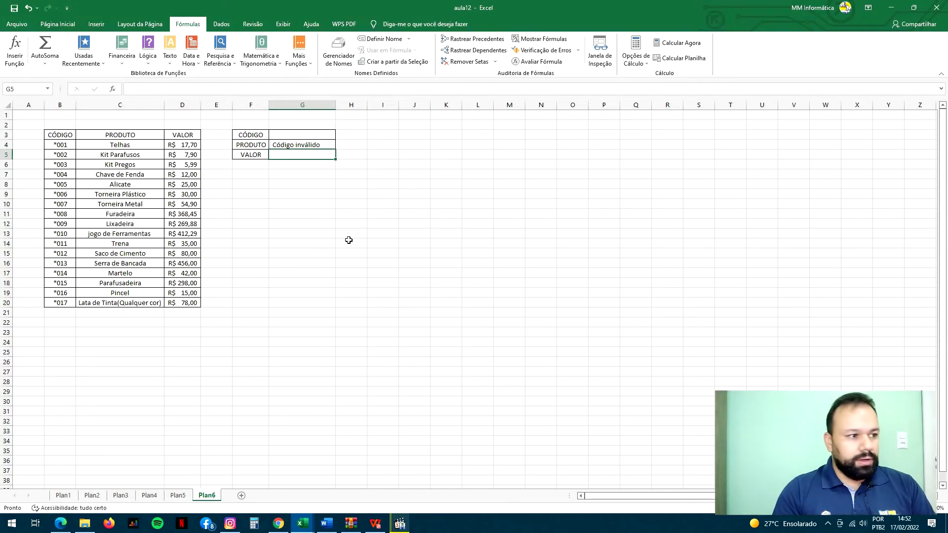
Set the product code in G3 to *002 to test the product lookup
{"action": "left_click", "coordinate": [296, 132]}
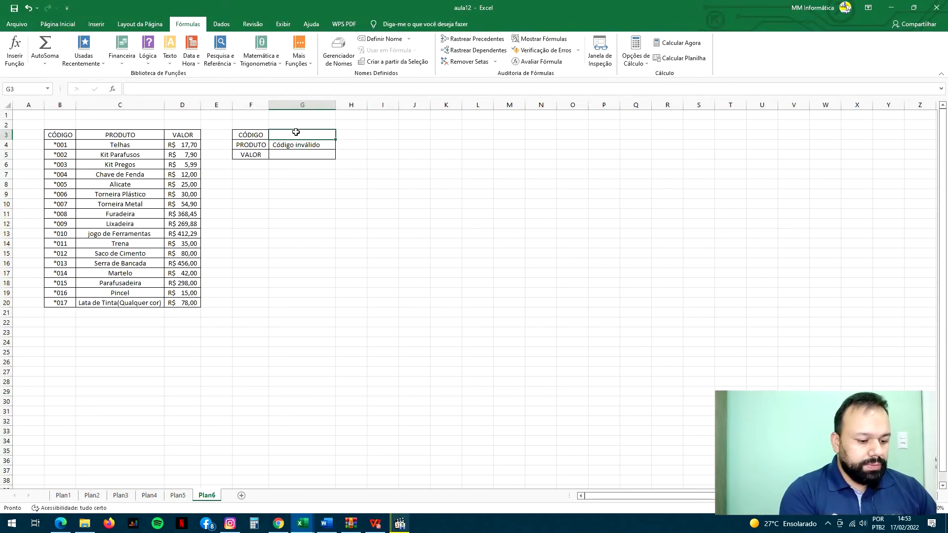
{"action": "type", "text": "*002"}
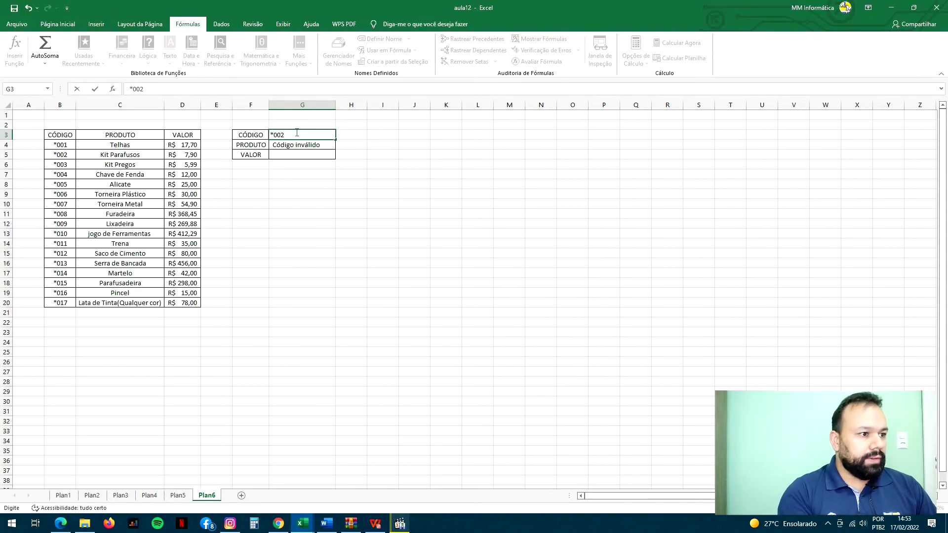
{"action": "key", "text": "Return"}
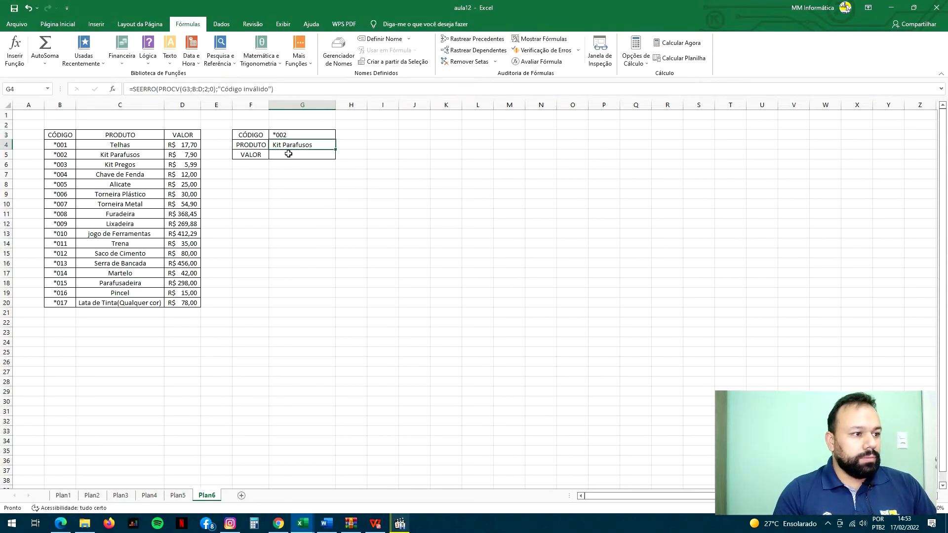
Begin the value lookup in G5 with =SEERRO(PROCV(G3;B:D;3;0), returning the third column for the code in G3
{"action": "left_click", "coordinate": [288, 154]}
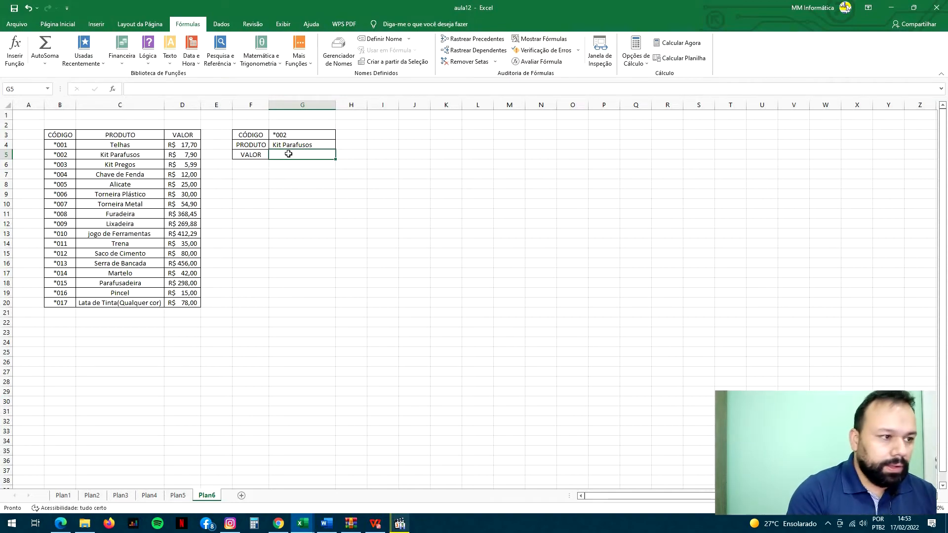
{"action": "type", "text": "=seerro"}
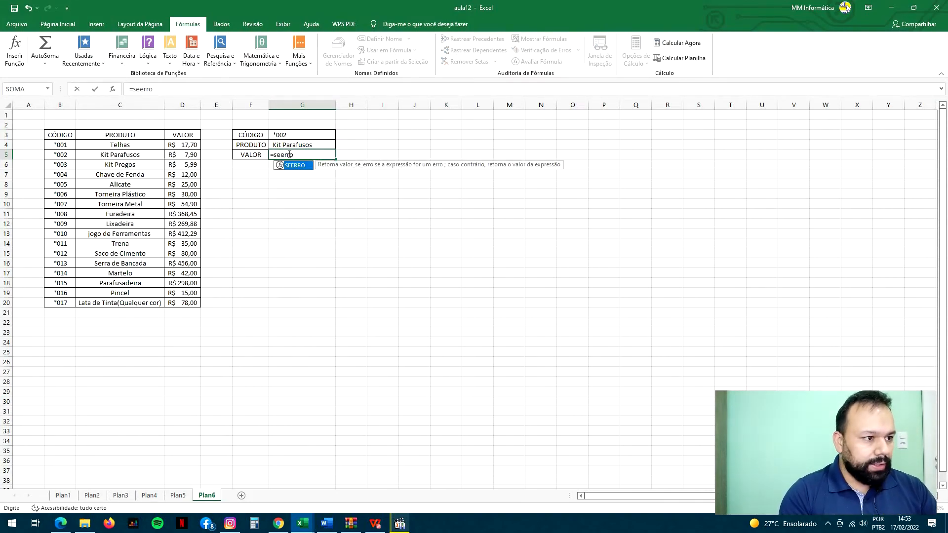
{"action": "type", "text": "(pro"}
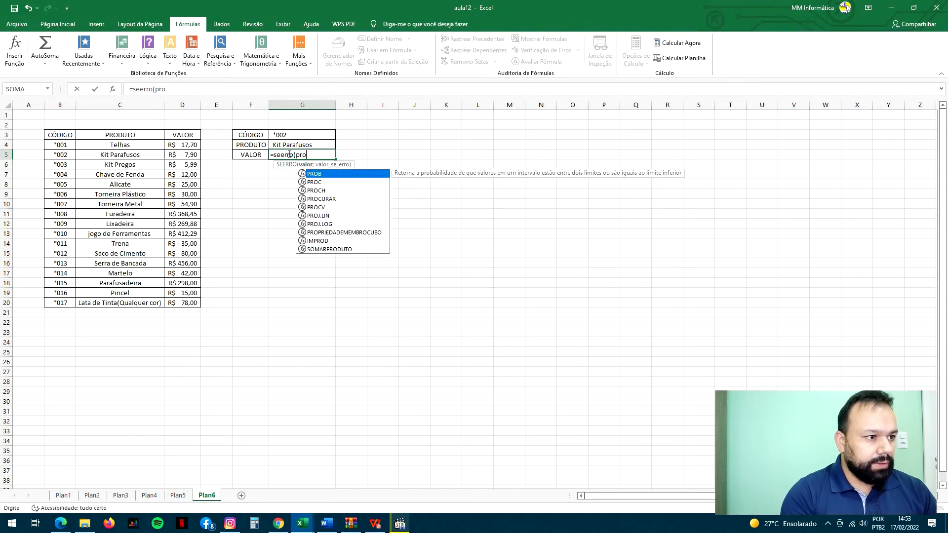
{"action": "type", "text": "cv("}
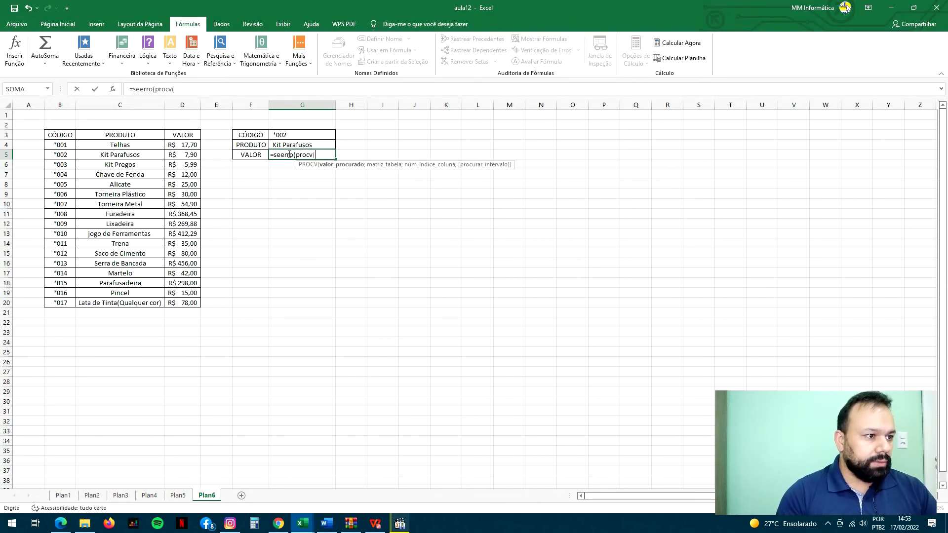
{"action": "left_click", "coordinate": [287, 134]}
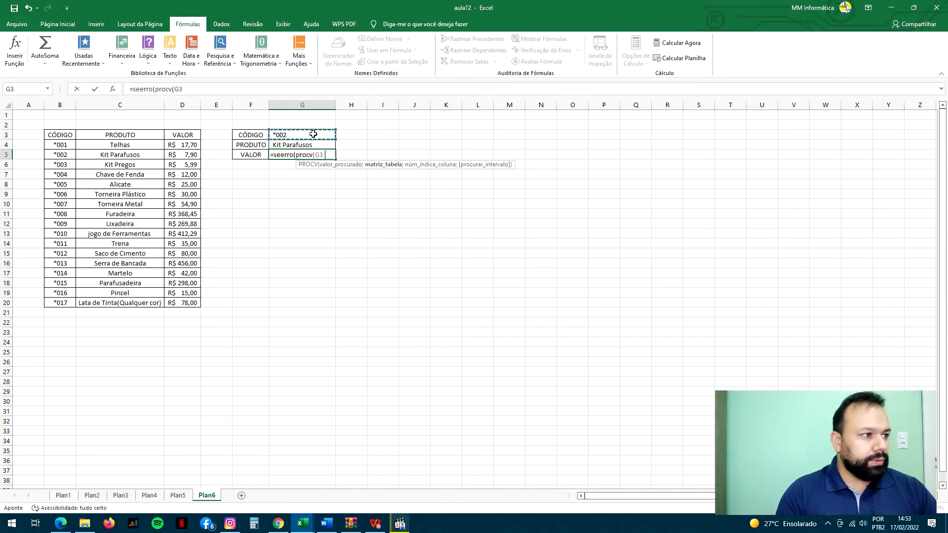
{"action": "type", "text": ";"}
{"action": "left_click_drag", "start_coordinate": [60, 105], "coordinate": [197, 104]}
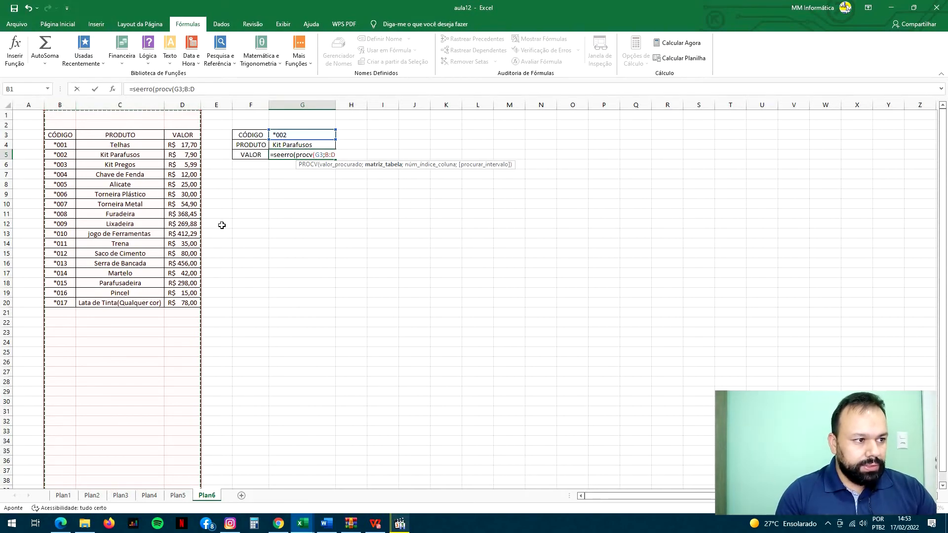
{"action": "type", "text": ";"}
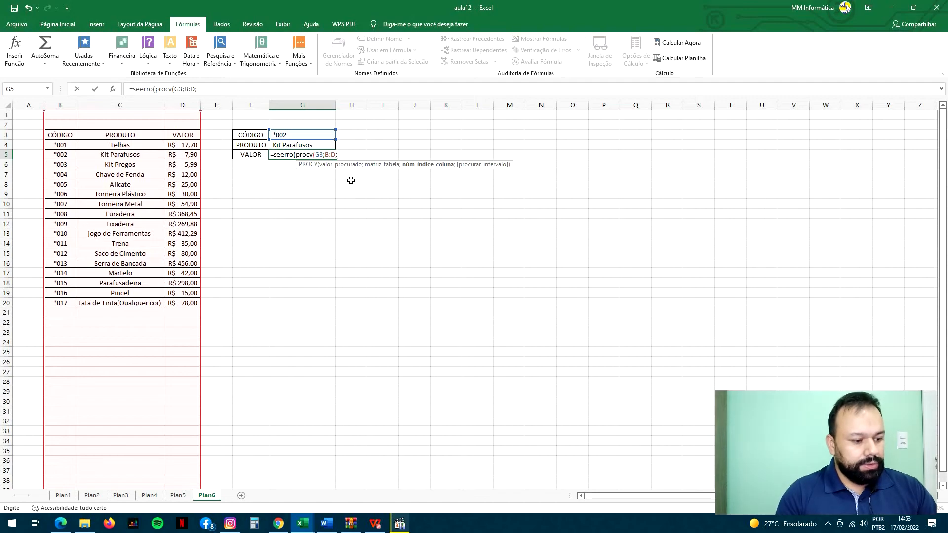
{"action": "type", "text": "3;"}
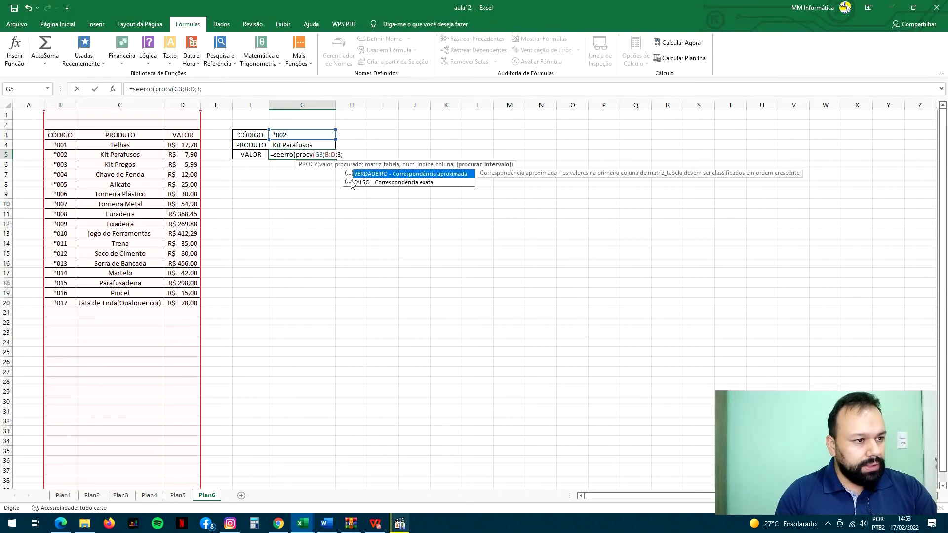
{"action": "type", "text": "0"}
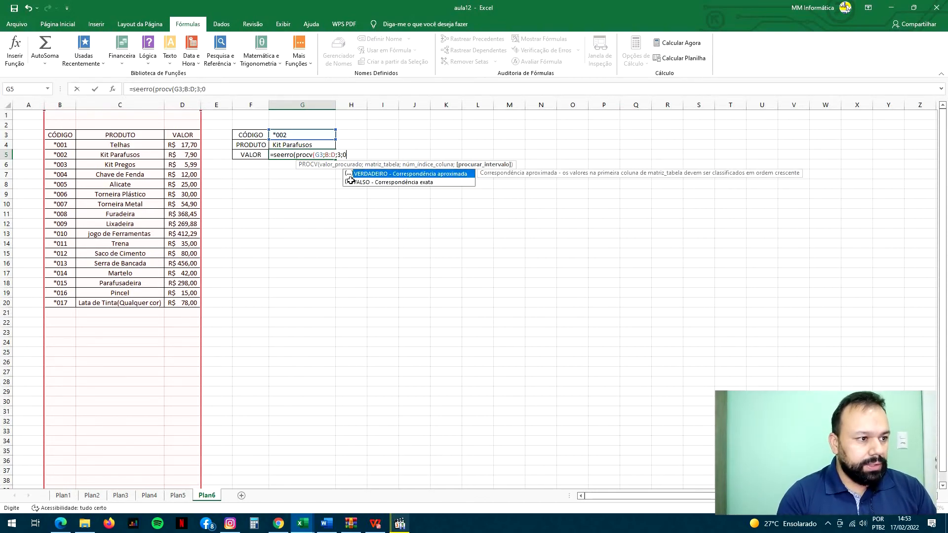
{"action": "type", "text": ")"}
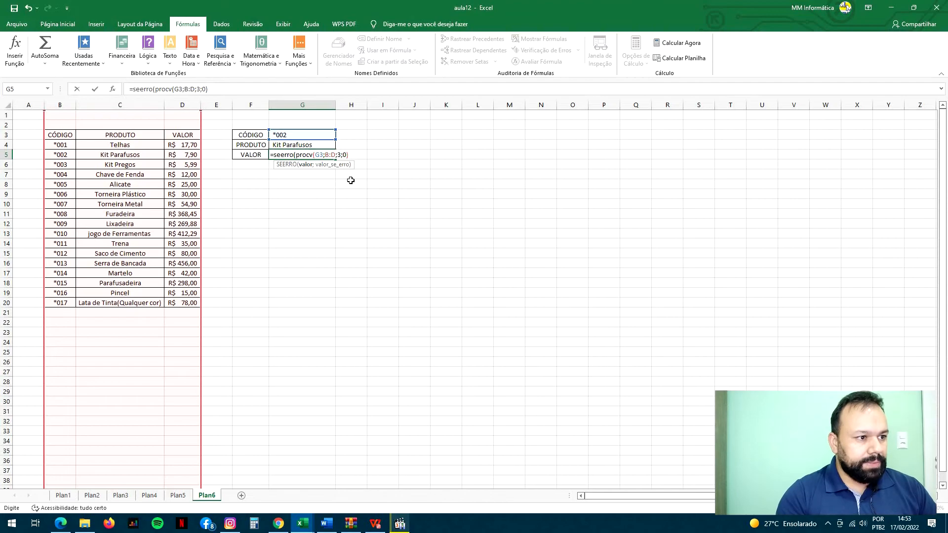
Add "Código inválido" as the error text of the SEERRO formula in G5 and try to enter the formula
{"action": "type", "text": "\""}
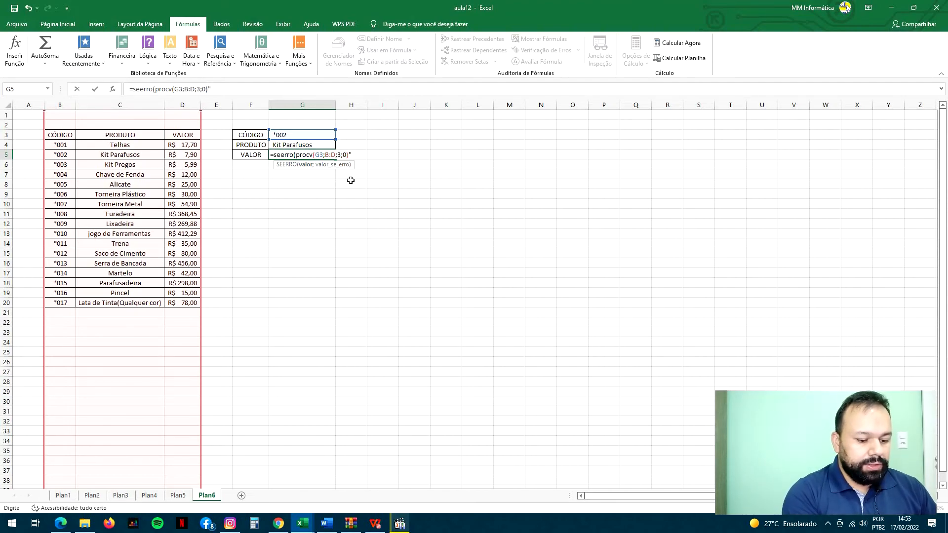
{"action": "type", "text": "Có"}
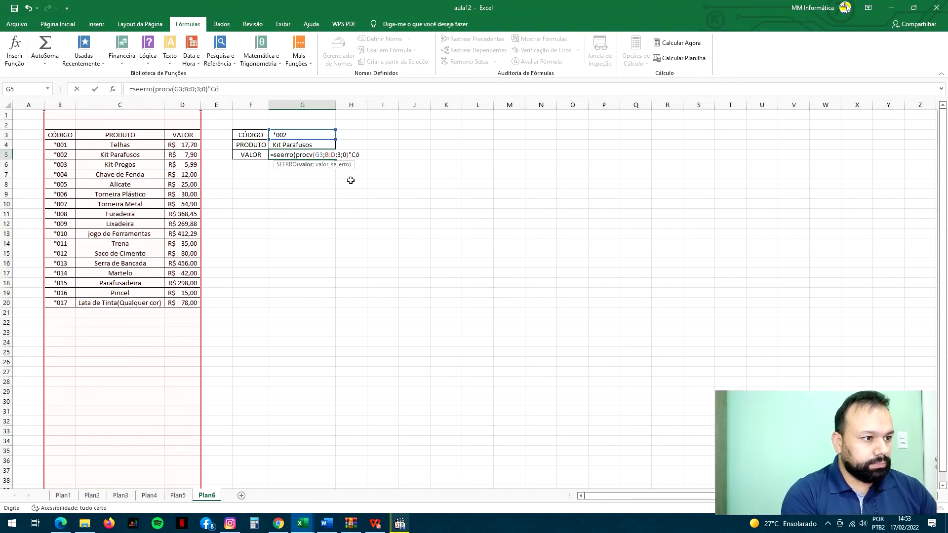
{"action": "type", "text": "digo in"}
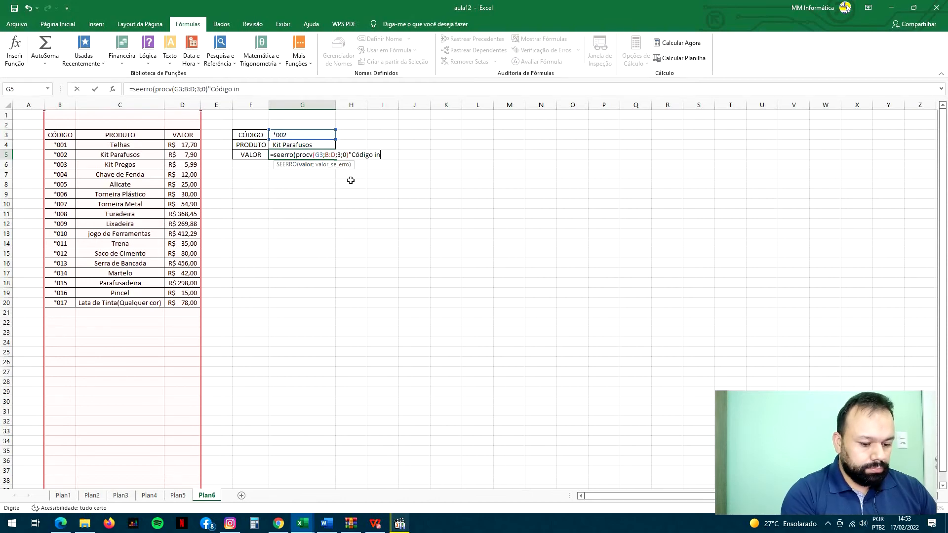
{"action": "type", "text": "vpalido"}
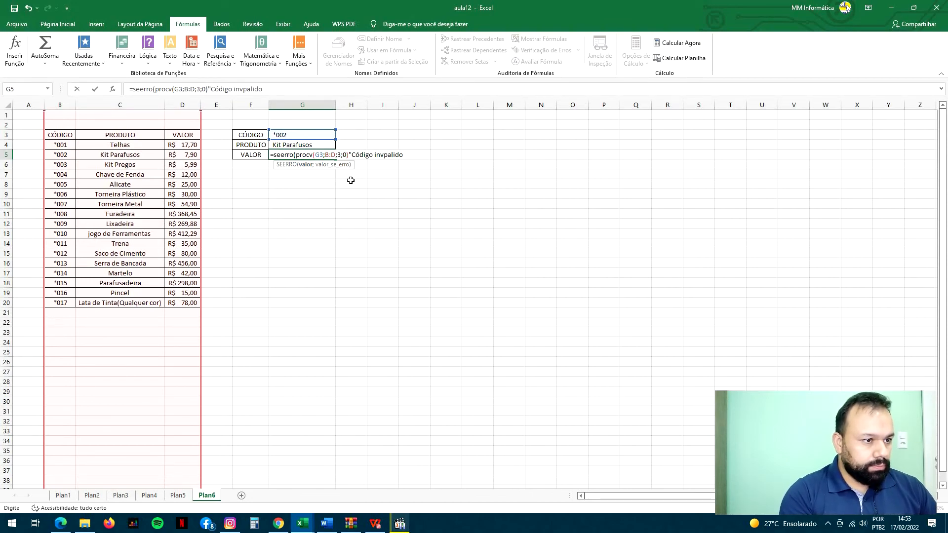
{"action": "key", "text": "BackSpace"}
{"action": "key", "text": "BackSpace"}
{"action": "key", "text": "BackSpace"}
{"action": "key", "text": "BackSpace"}
{"action": "key", "text": "BackSpace"}
{"action": "key", "text": "BackSpace"}
{"action": "type", "text": "á"}
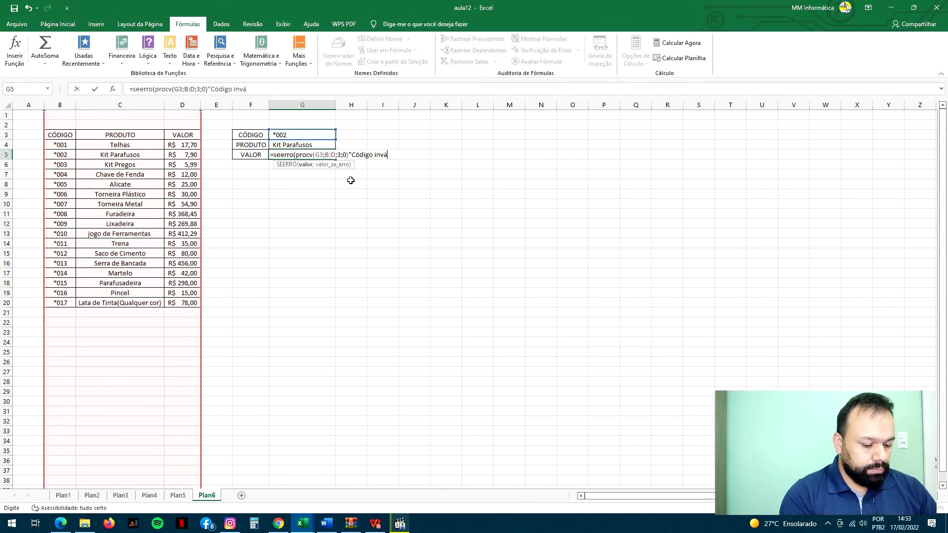
{"action": "type", "text": "lido"}
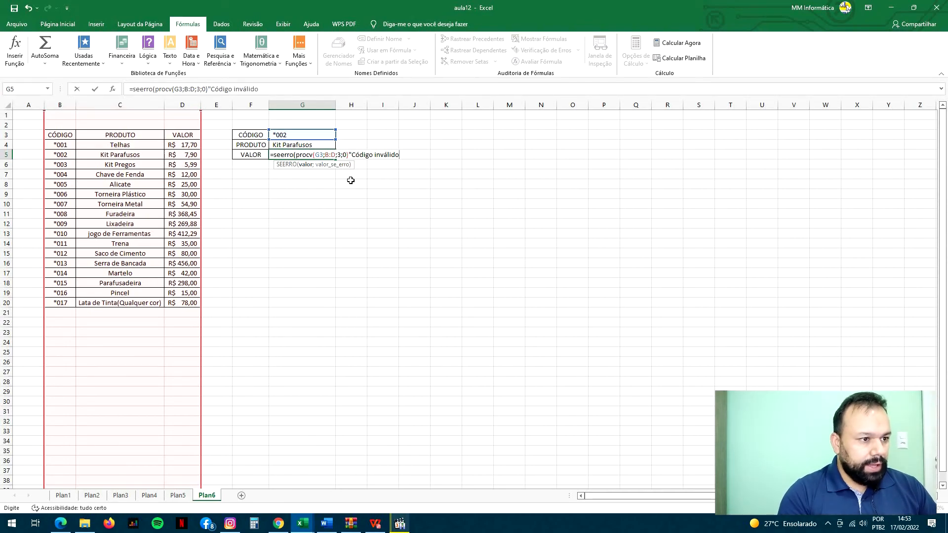
{"action": "type", "text": "\")"}
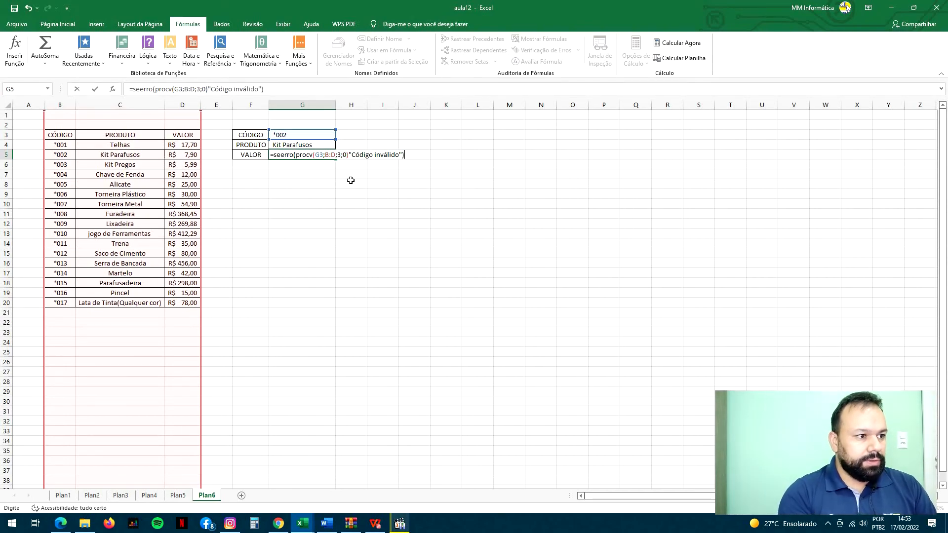
{"action": "key", "text": "Return"}
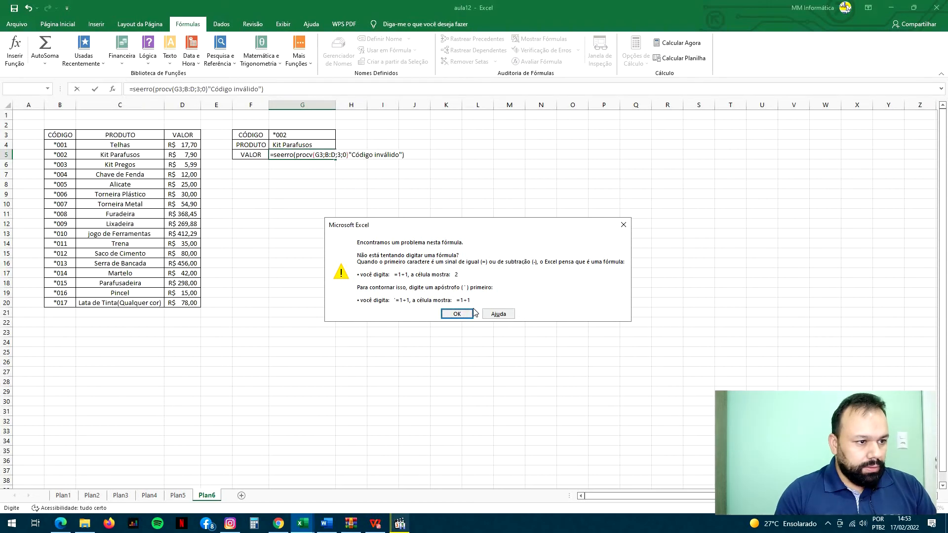
Insert the missing semicolon between the PROCV part and "Código inválido" in the G5 formula and enter it
{"action": "left_click", "coordinate": [462, 314]}
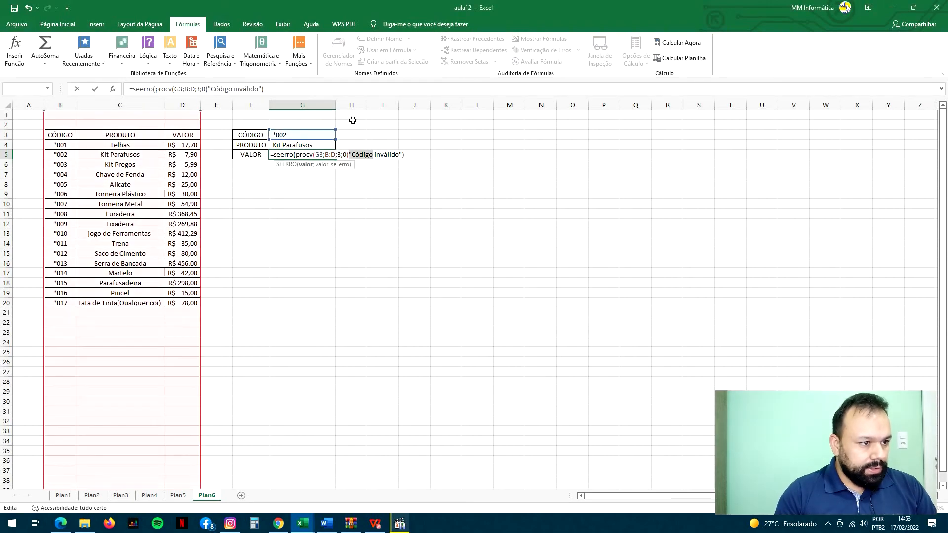
{"action": "left_click", "coordinate": [349, 155]}
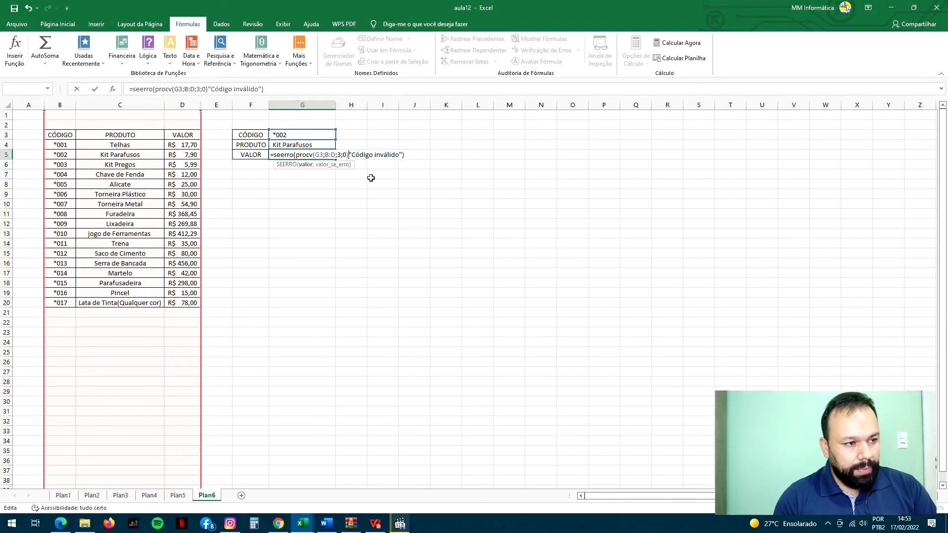
{"action": "type", "text": ";"}
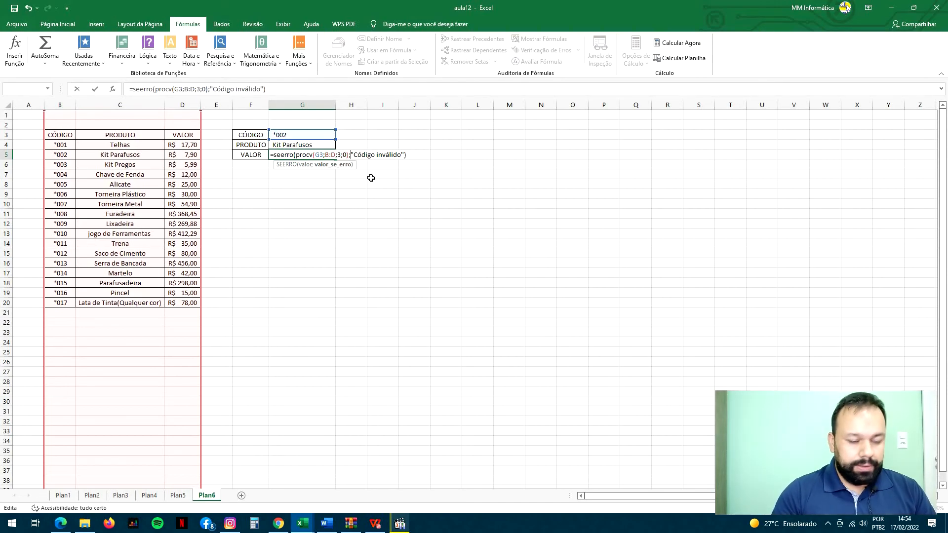
{"action": "key", "text": "Return"}
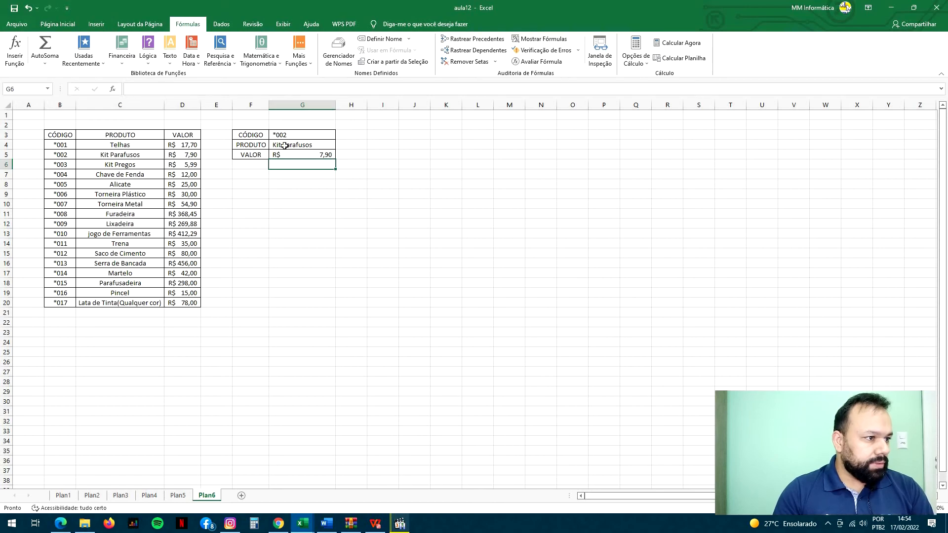
Set the product code in G3 to *009 to test the product and value lookups
{"action": "double_click", "coordinate": [306, 134]}
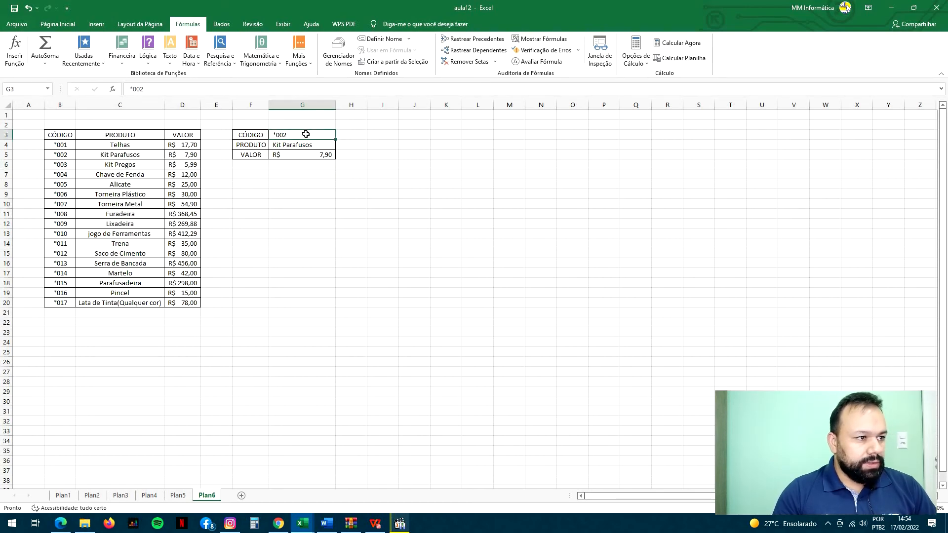
{"action": "key", "text": "BackSpace"}
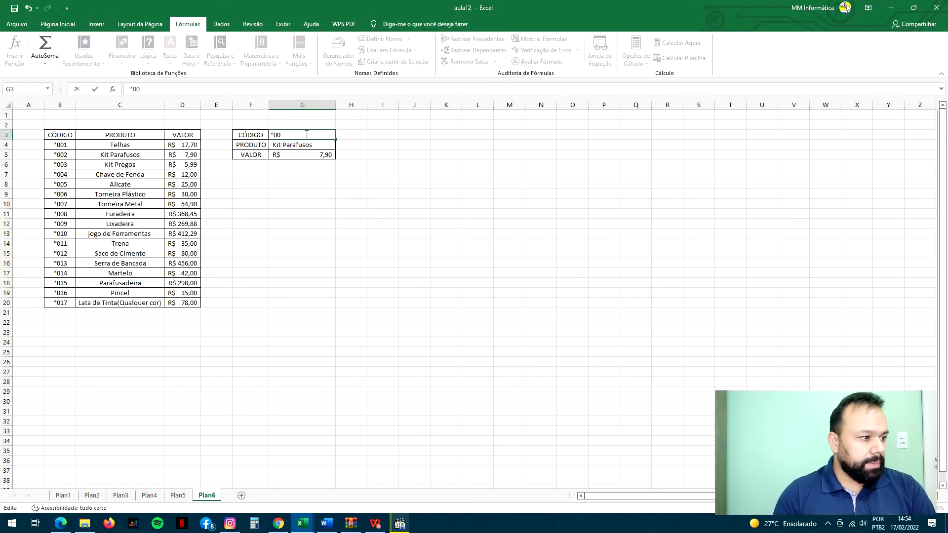
{"action": "type", "text": "9"}
{"action": "key", "text": "Return"}
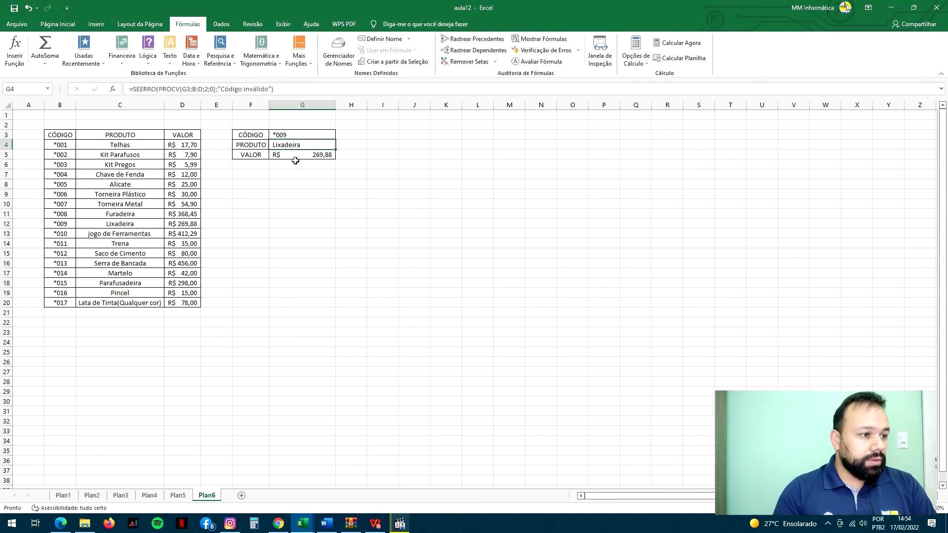
Set the product code in G3 to *0018, a code missing from the product table, to test the error text
{"action": "double_click", "coordinate": [291, 136]}
{"action": "key", "text": "BackSpace"}
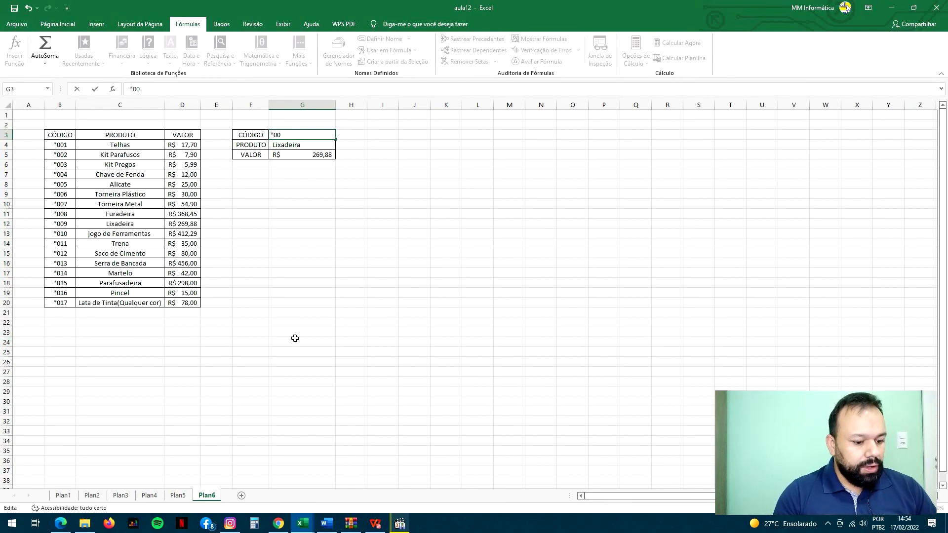
{"action": "type", "text": "18"}
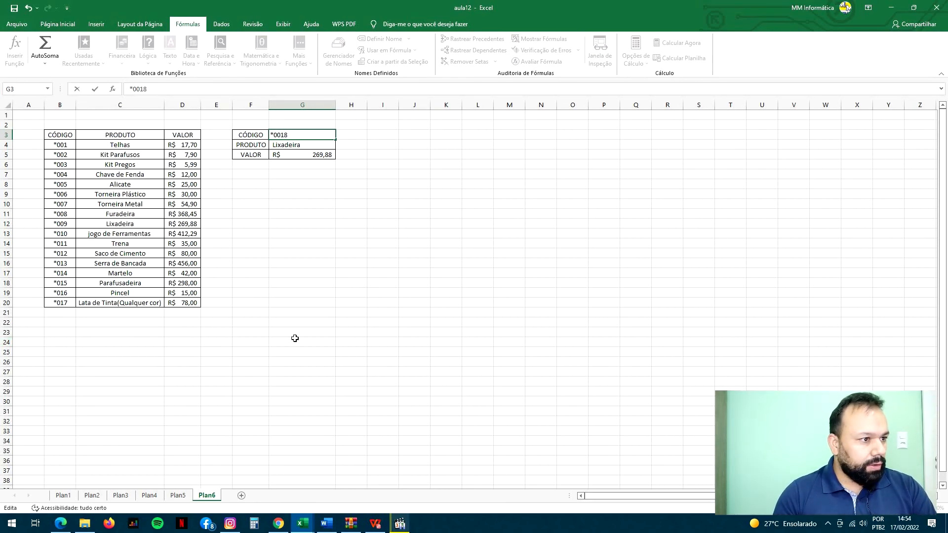
{"action": "key", "text": "Return"}
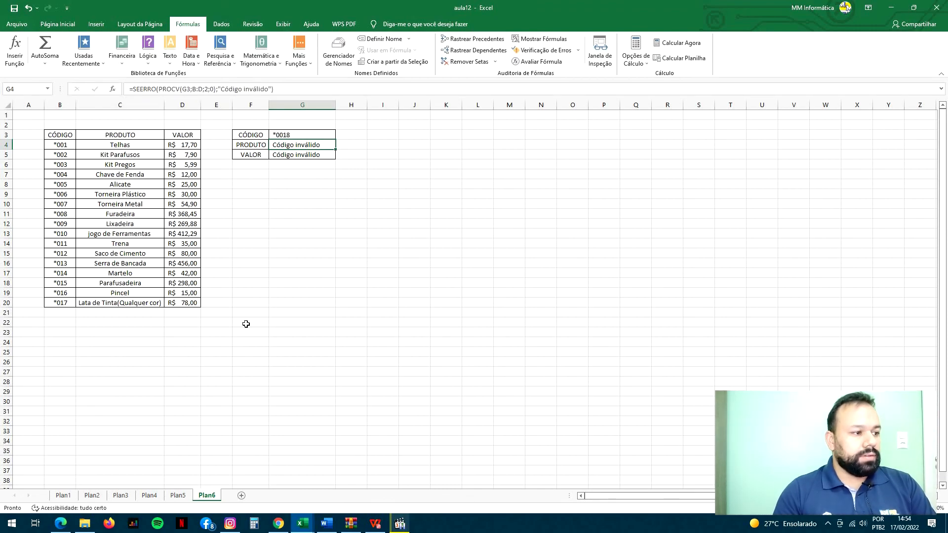